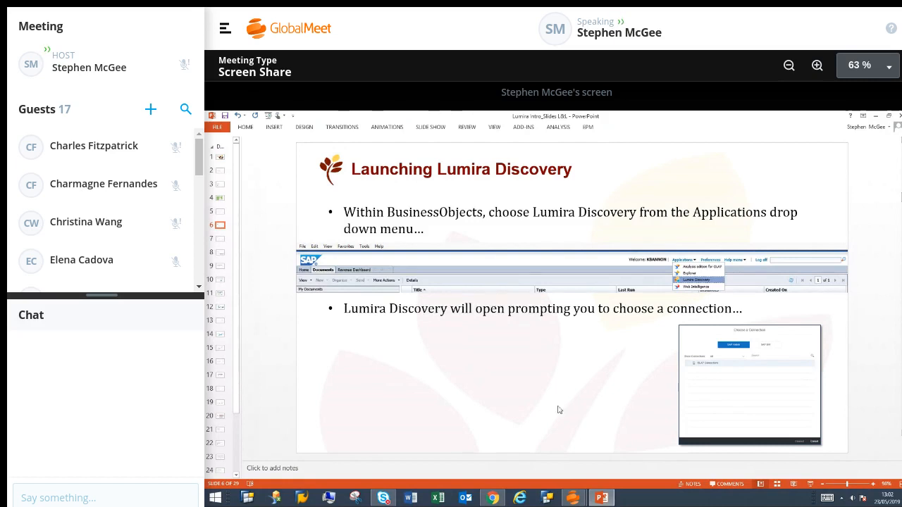
# Switch to the BI launch pad in Chrome and launch the Lumira Discovery application
pyautogui.click(492, 498)
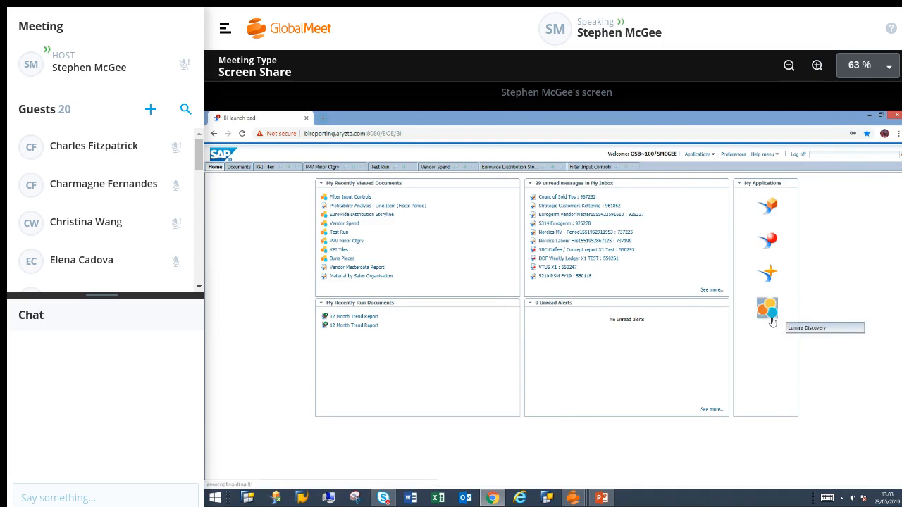
pyautogui.click(714, 156)
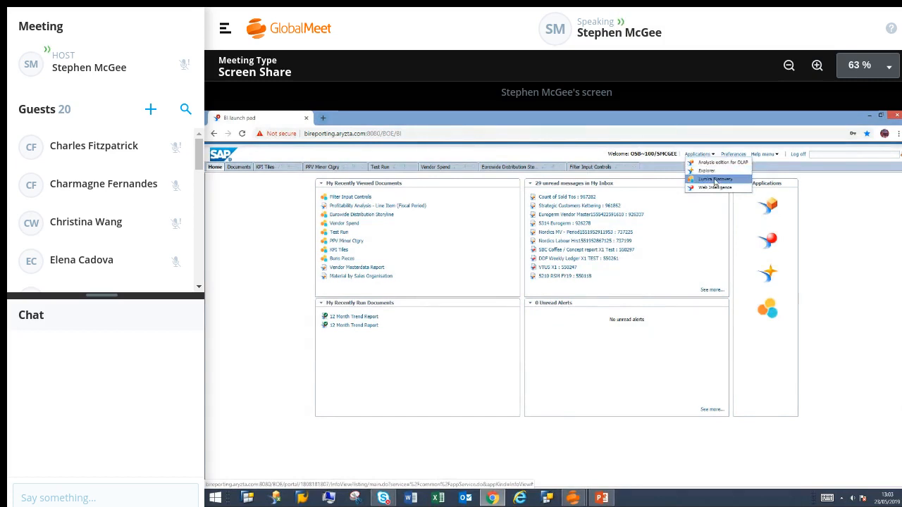
pyautogui.click(715, 182)
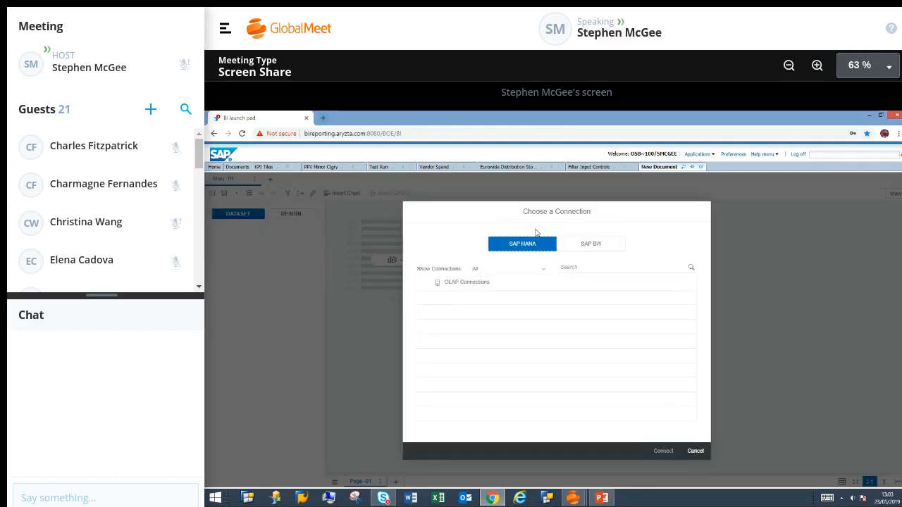
# Find the SAP BW connection ZOMPAL100_GB_Q_GTN by searching for its technical name, and connect to it
pyautogui.click(583, 247)
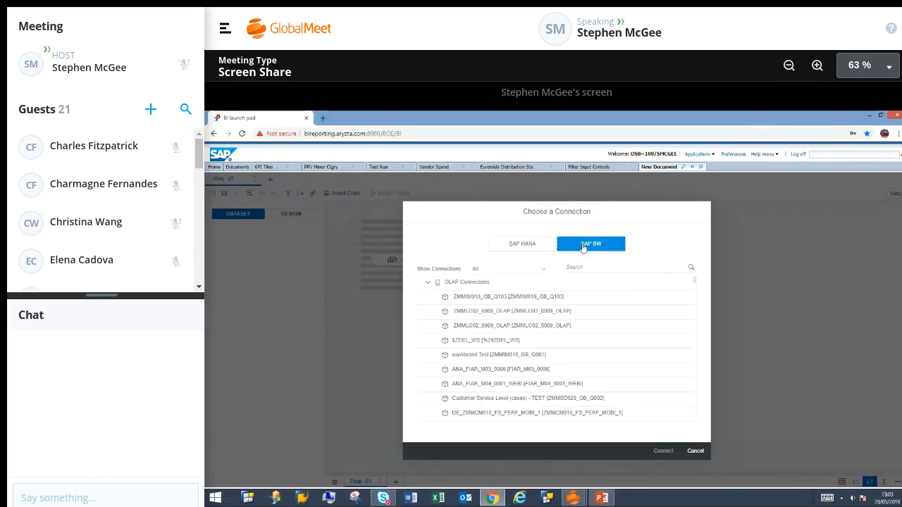
pyautogui.click(580, 266)
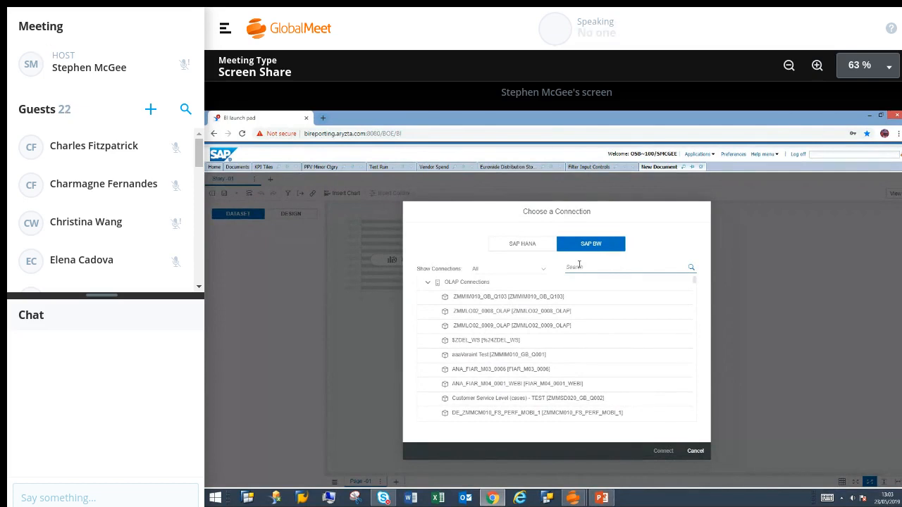
pyautogui.write('zompal')
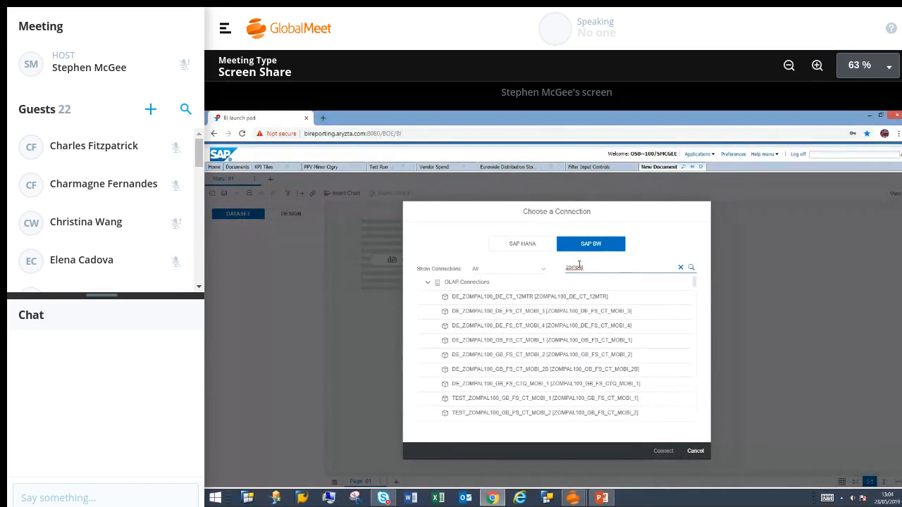
pyautogui.write('100')
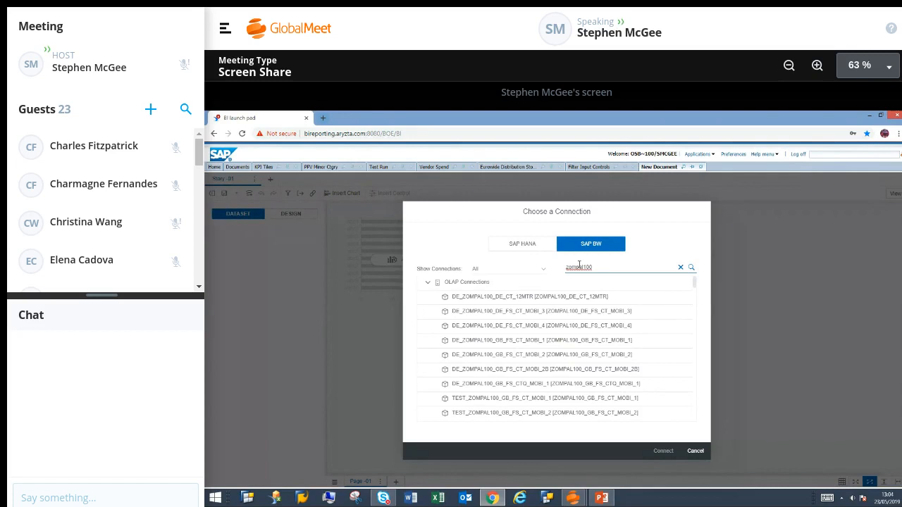
pyautogui.write('_gb_q')
pyautogui.write('_otn')
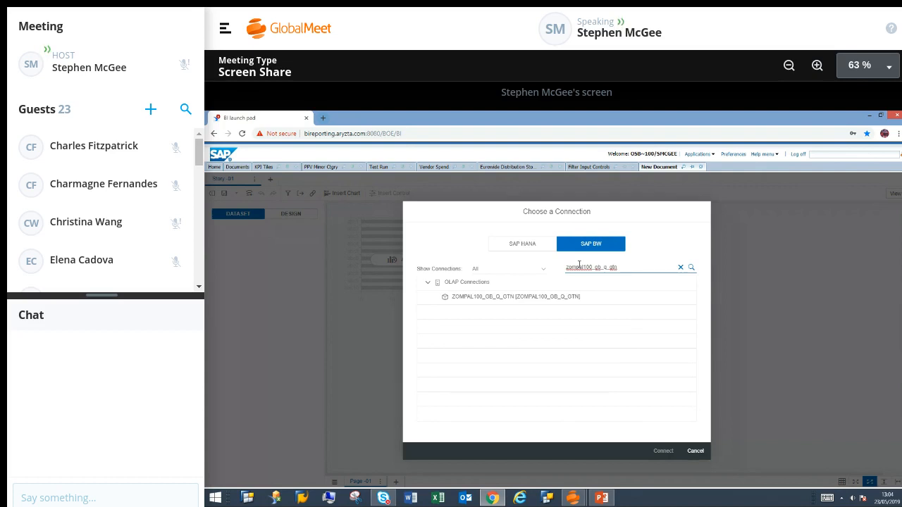
pyautogui.click(536, 298)
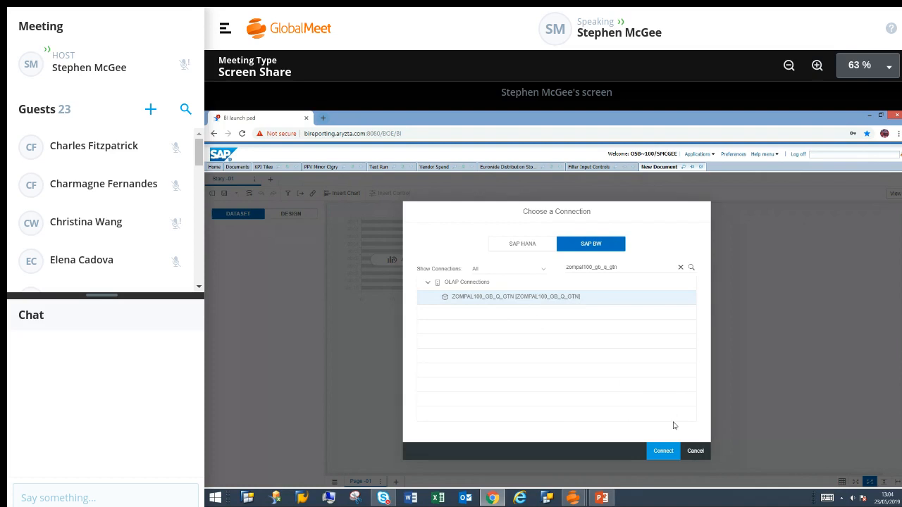
pyautogui.click(666, 452)
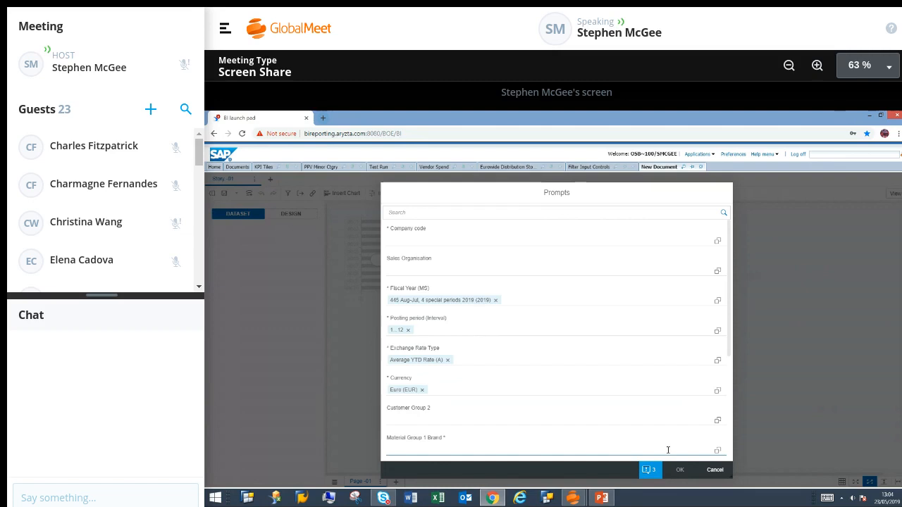
# Set the Company code prompt to 5710 and submit the prompts with the other default values
pyautogui.click(430, 240)
pyautogui.write('571')
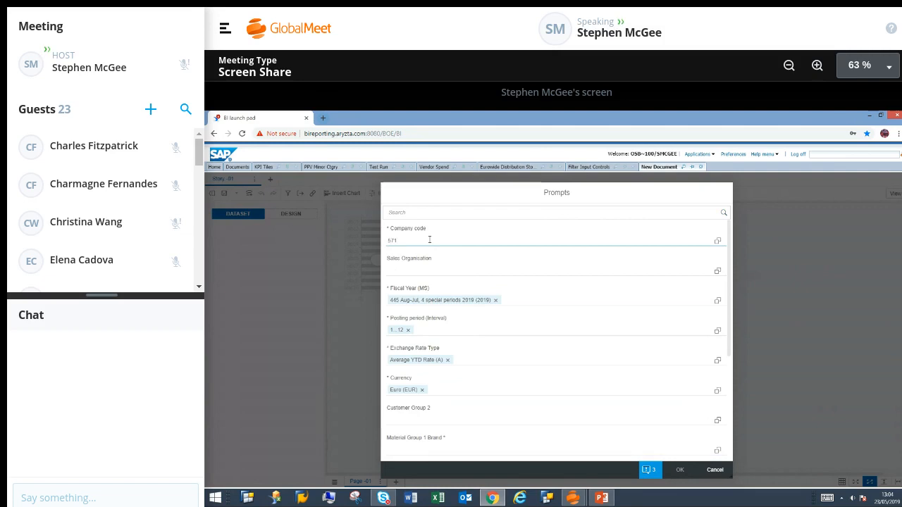
pyautogui.write('0')
pyautogui.click(585, 330)
pyautogui.click(561, 302)
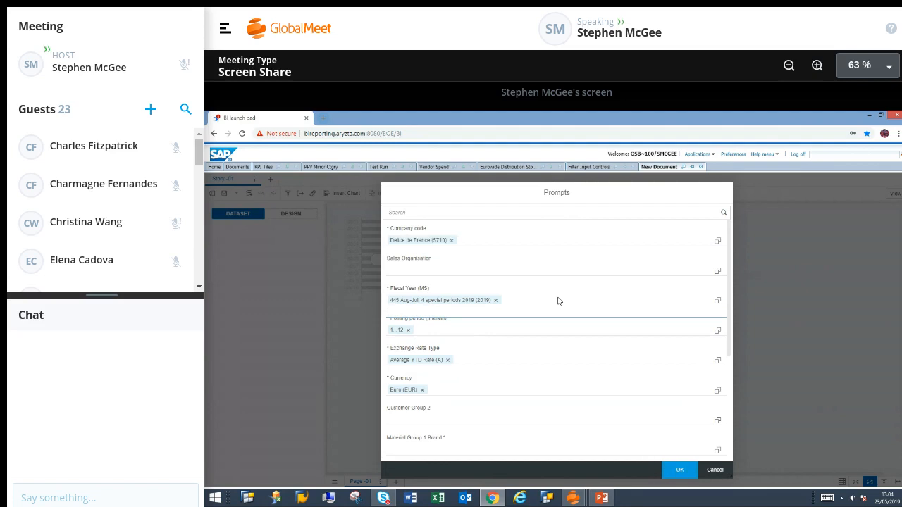
pyautogui.click(681, 473)
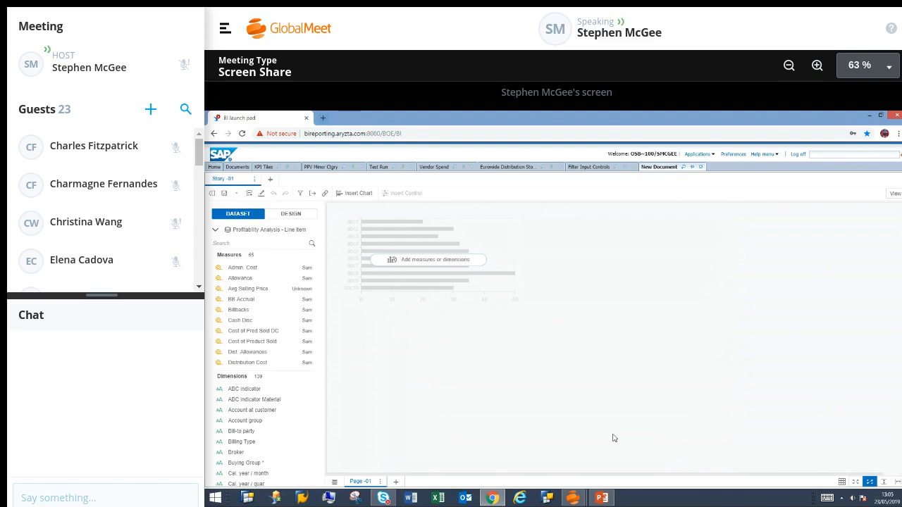
# Switch to the PowerPoint presentation and page forward from the Launching Lumira Discovery slide past the Stories slide
pyautogui.click(602, 499)
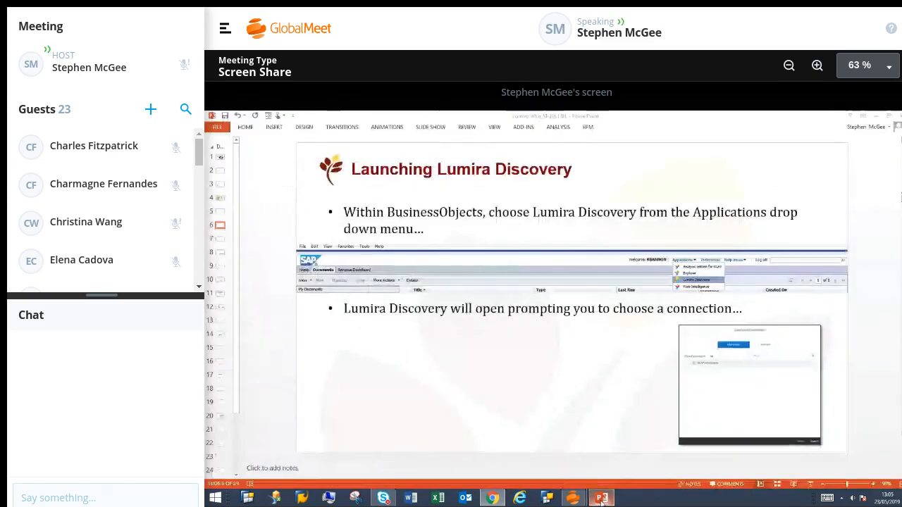
pyautogui.press('pagedown')
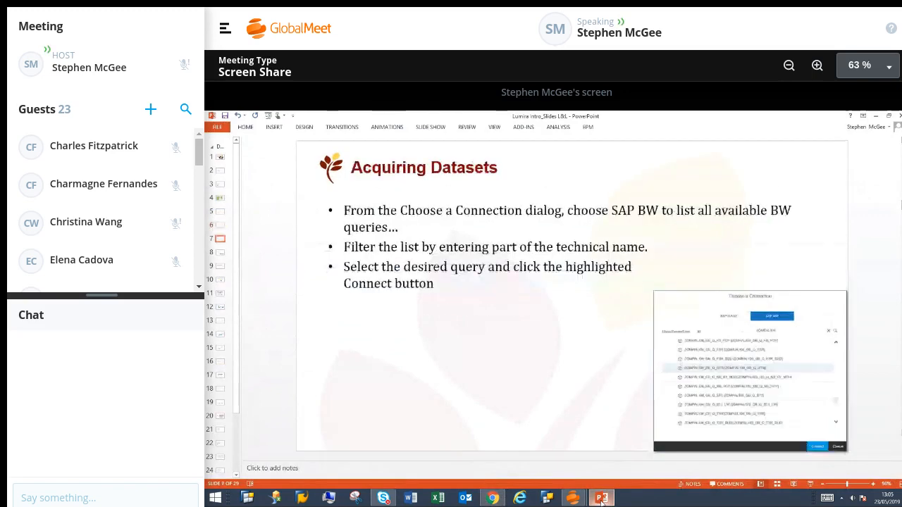
pyautogui.press('pagedown')
pyautogui.press('pagedown')
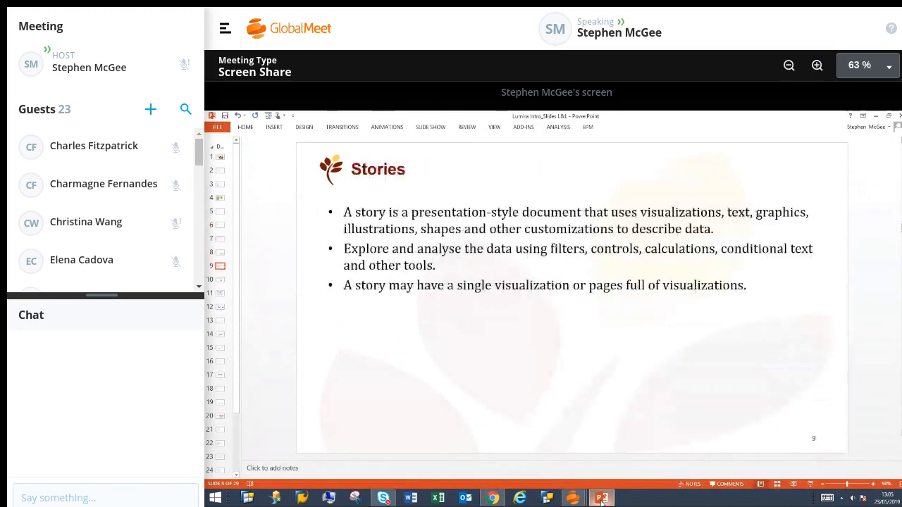
pyautogui.press('pagedown')
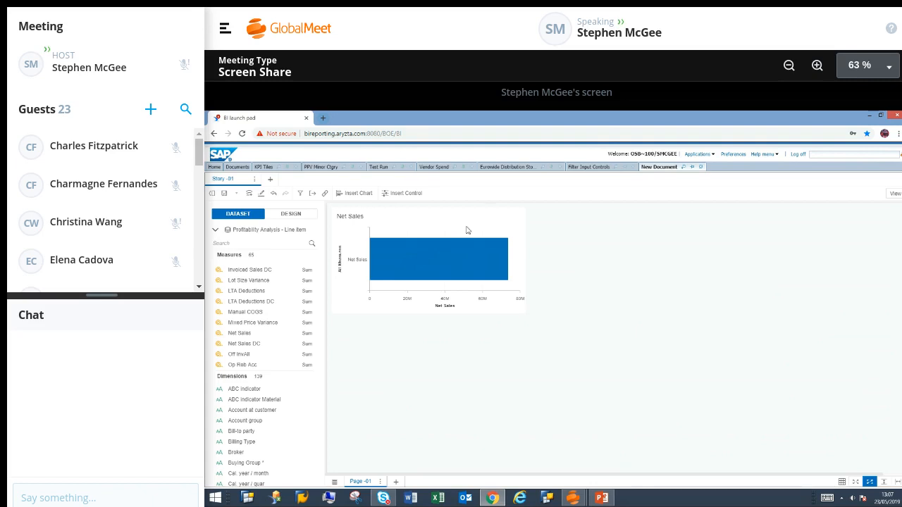
# Maximize the Net Sales chart and add the Fiscal year/period dimension to its Y axis
pyautogui.click(497, 217)
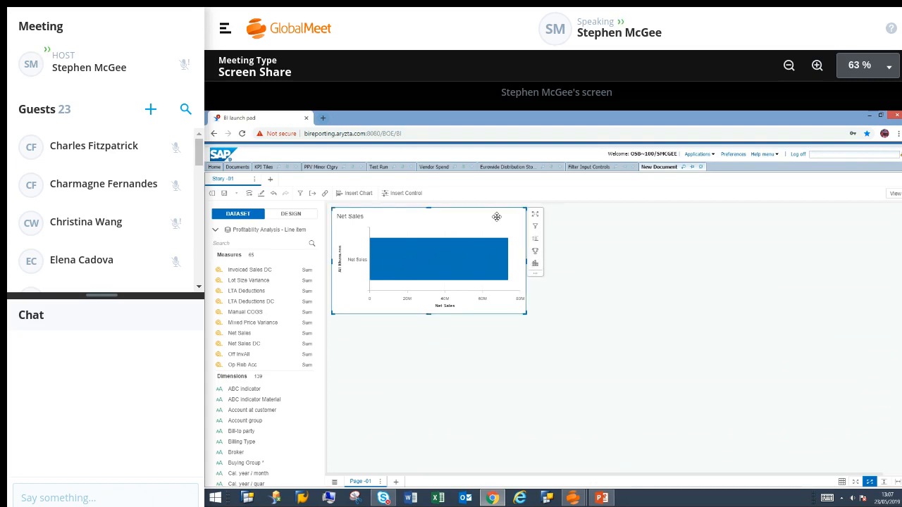
pyautogui.click(536, 220)
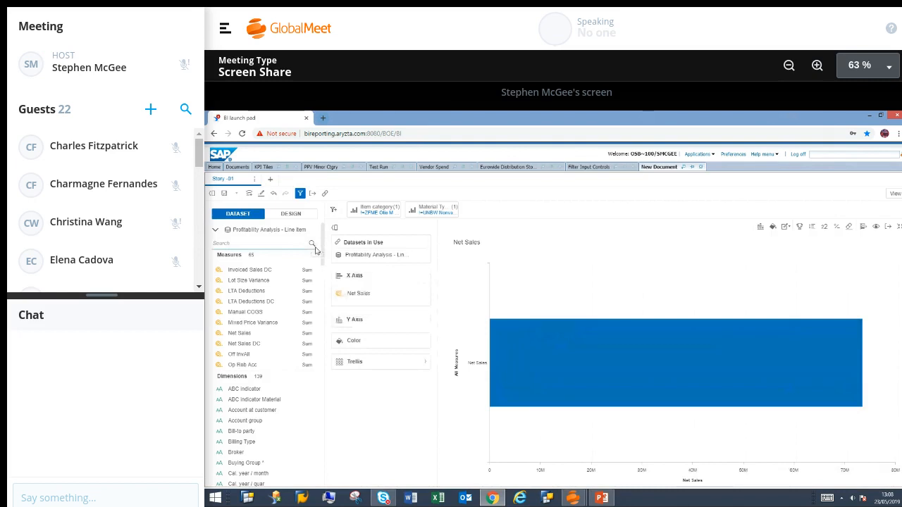
pyautogui.moveTo(324, 251); pyautogui.dragTo(325, 354)
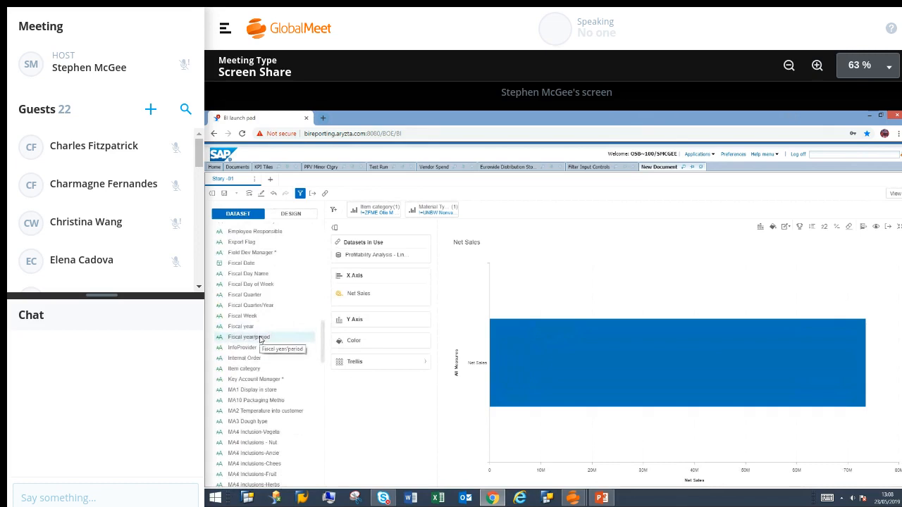
pyautogui.moveTo(287, 333); pyautogui.dragTo(386, 323)
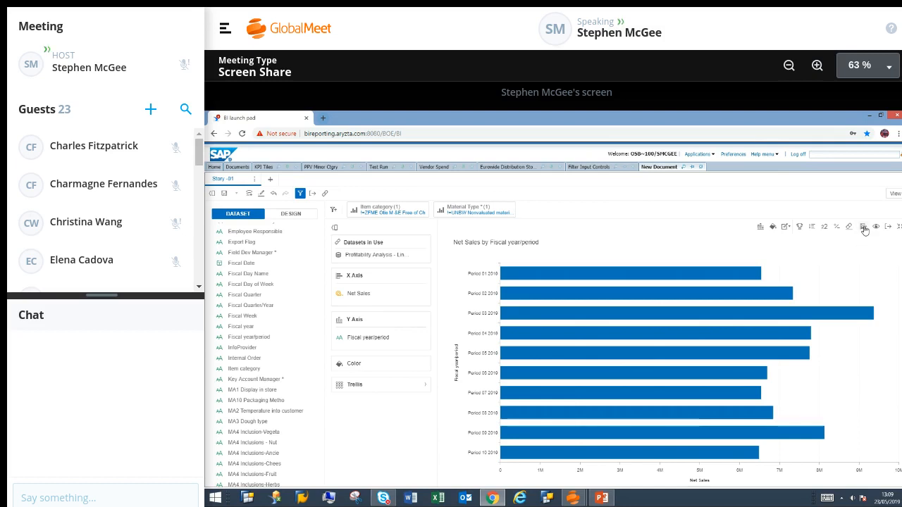
# Try the Net Sales by Fiscal year/period visualization as a line chart and as a pie chart
pyautogui.click(864, 228)
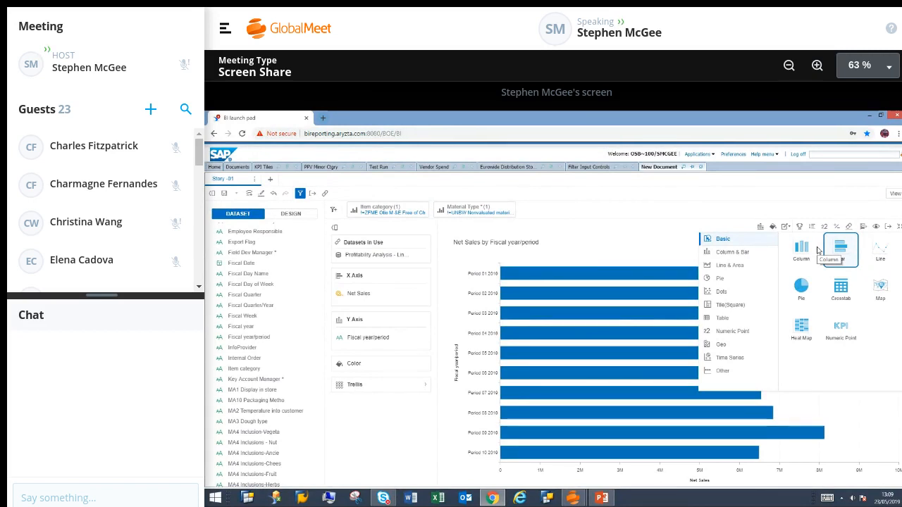
pyautogui.click(881, 250)
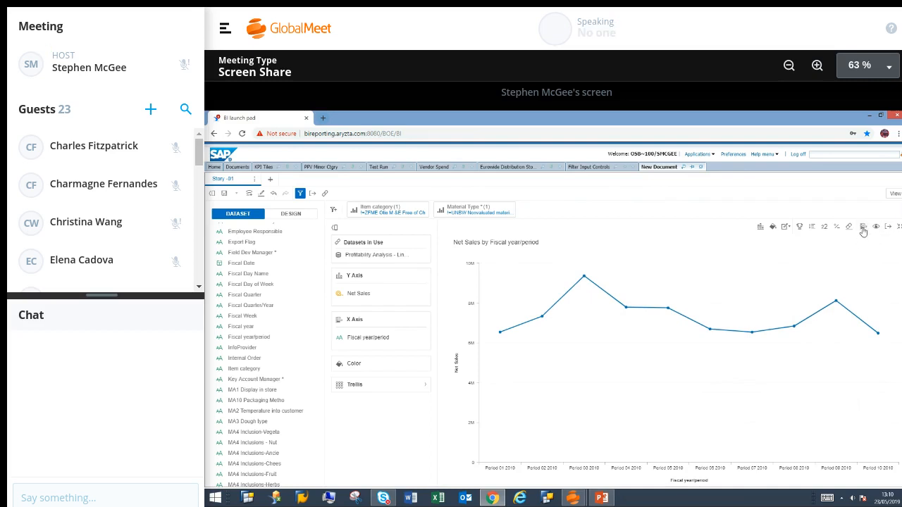
pyautogui.click(862, 228)
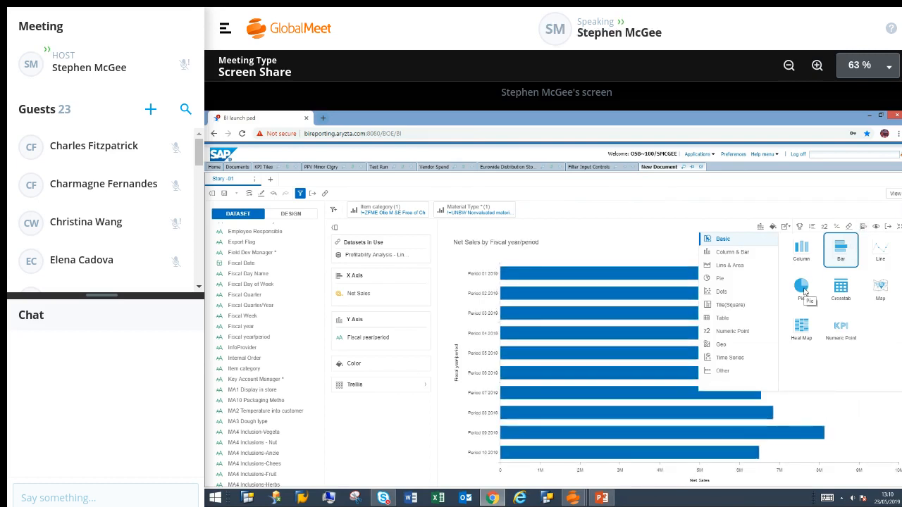
pyautogui.click(804, 291)
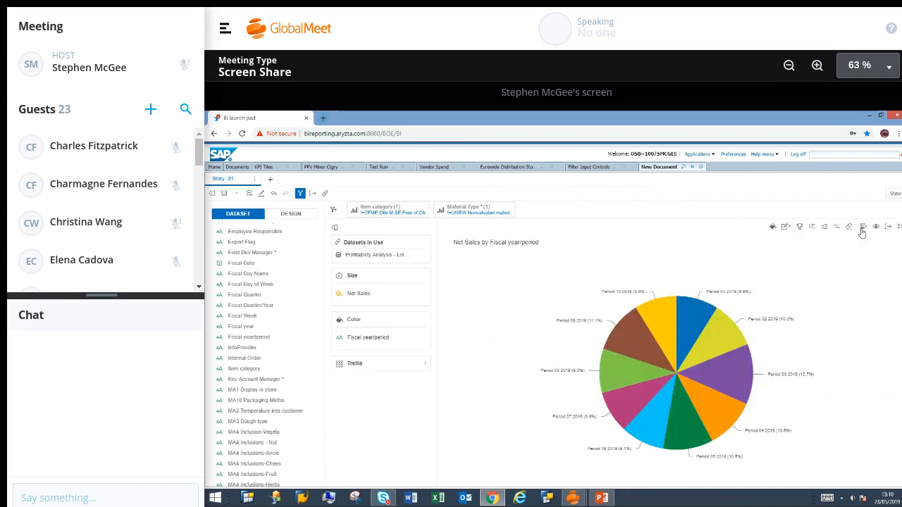
# Convert the Net Sales by Fiscal year/period pie chart to a crosstab
pyautogui.click(861, 230)
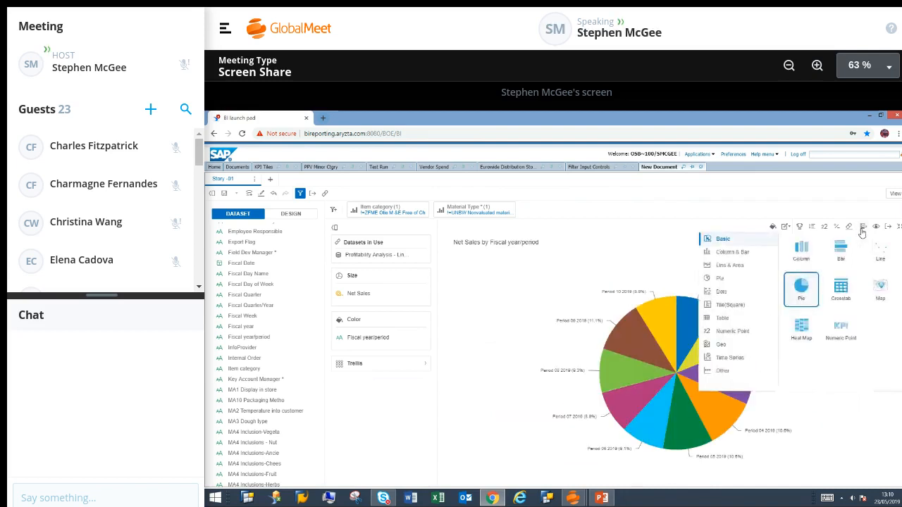
pyautogui.click(841, 292)
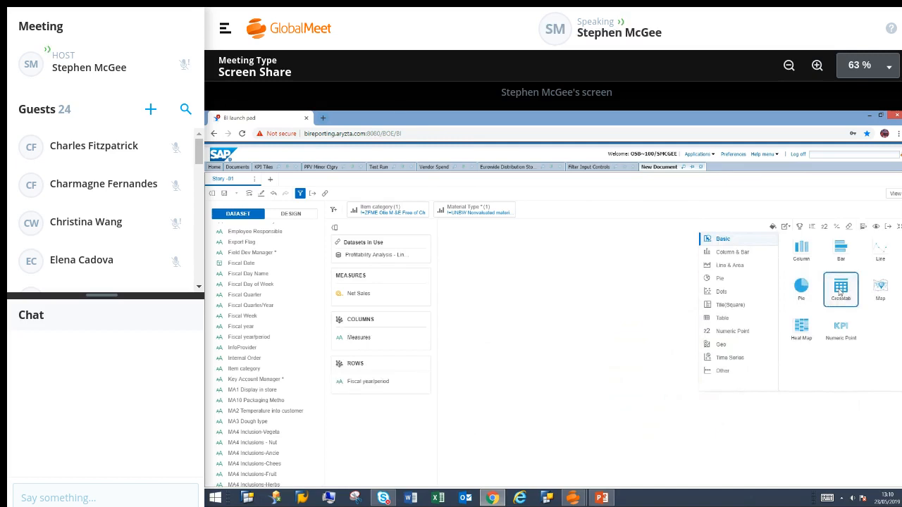
pyautogui.click(841, 293)
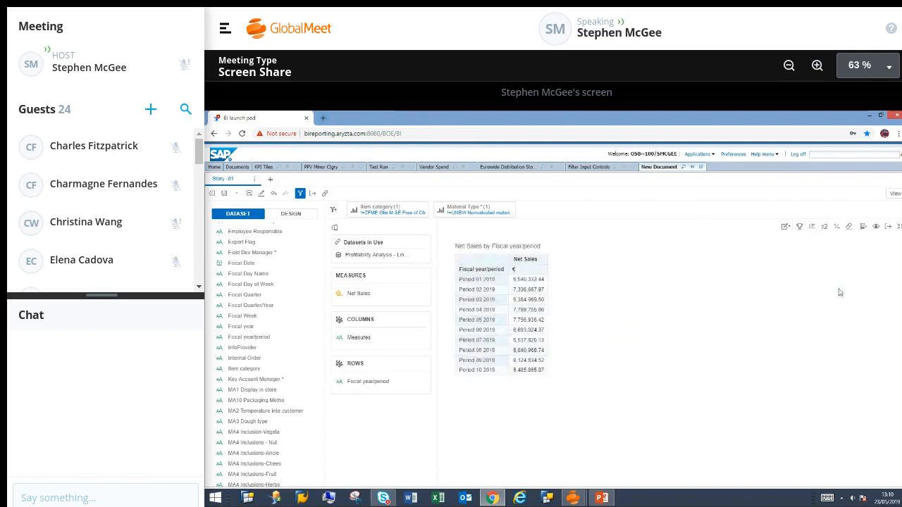
# Try the crosstab data as a map and replace the map with a heat map
pyautogui.click(863, 227)
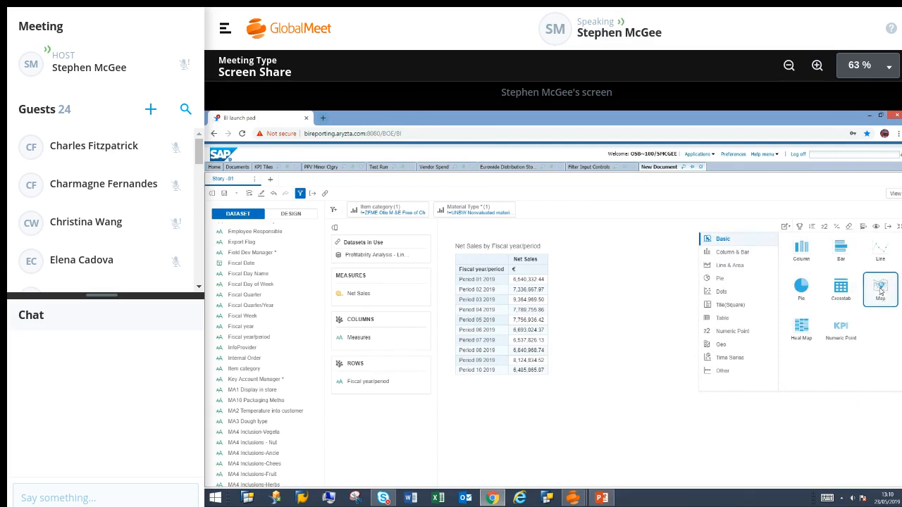
pyautogui.click(880, 290)
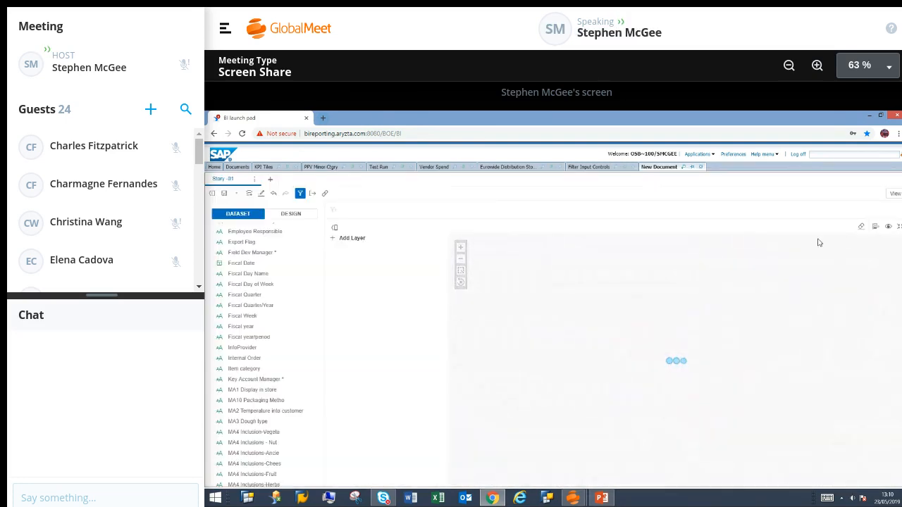
pyautogui.click(876, 228)
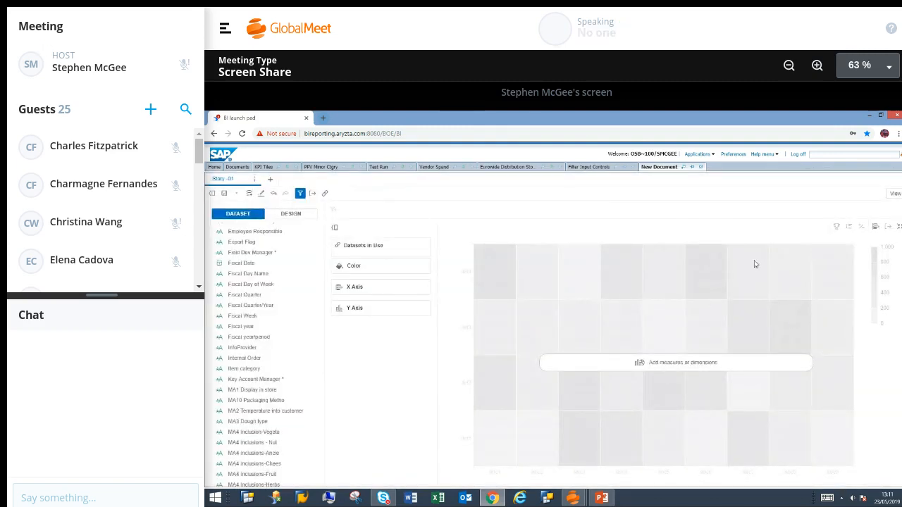
# Change the empty heat map to a column chart and add Fiscal year/period to its X axis
pyautogui.click(876, 228)
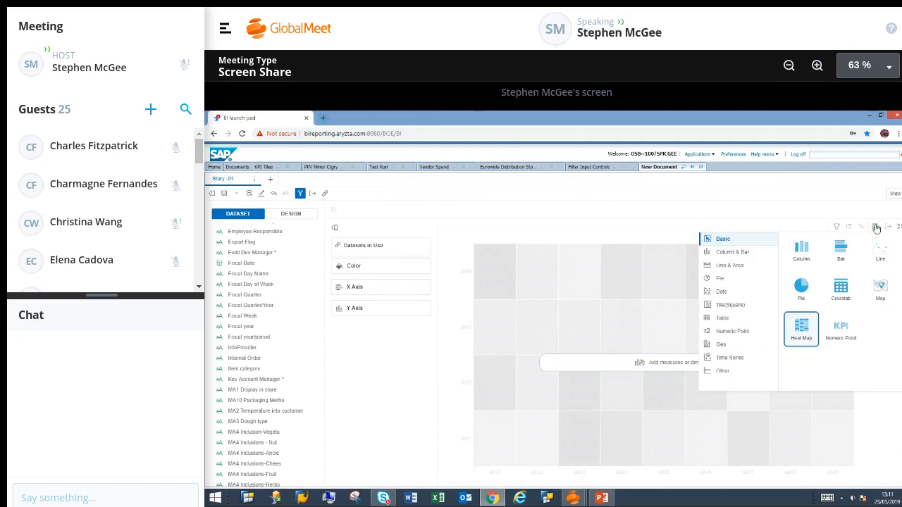
pyautogui.click(802, 255)
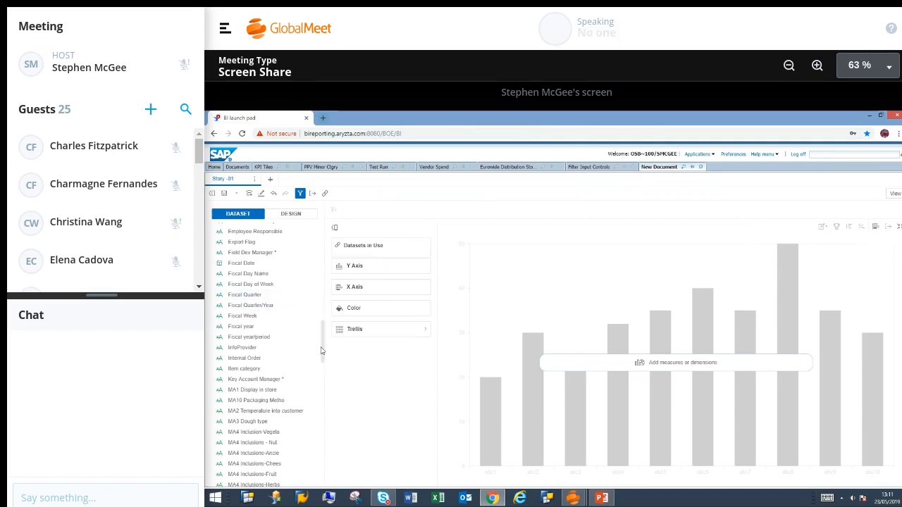
pyautogui.scroll(2, 322, 323)
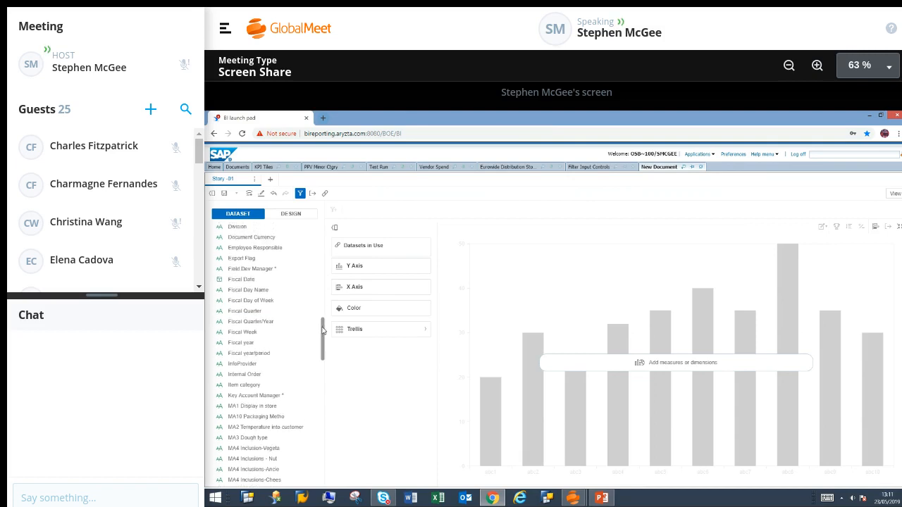
pyautogui.click(255, 357)
pyautogui.moveTo(346, 307); pyautogui.dragTo(369, 293)
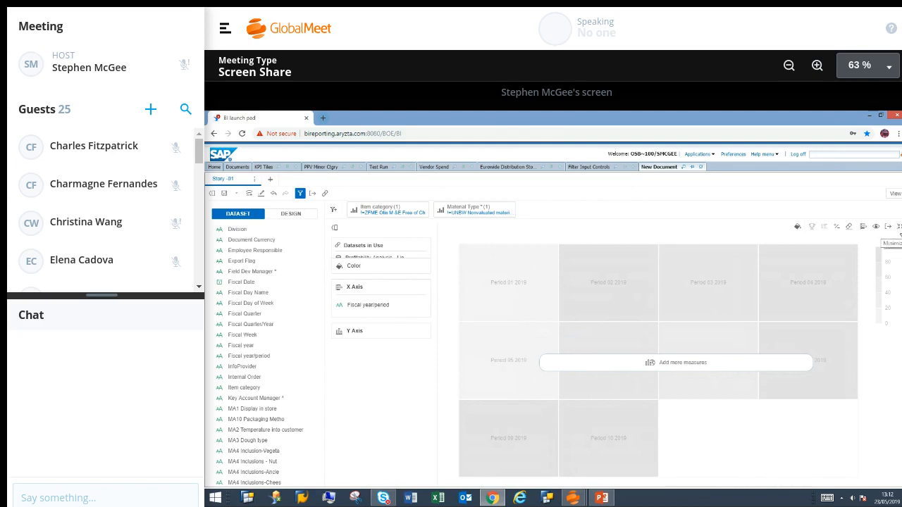
# Change the Fiscal year/period heat map to a basic column chart and restore it to the page layout
pyautogui.click(864, 229)
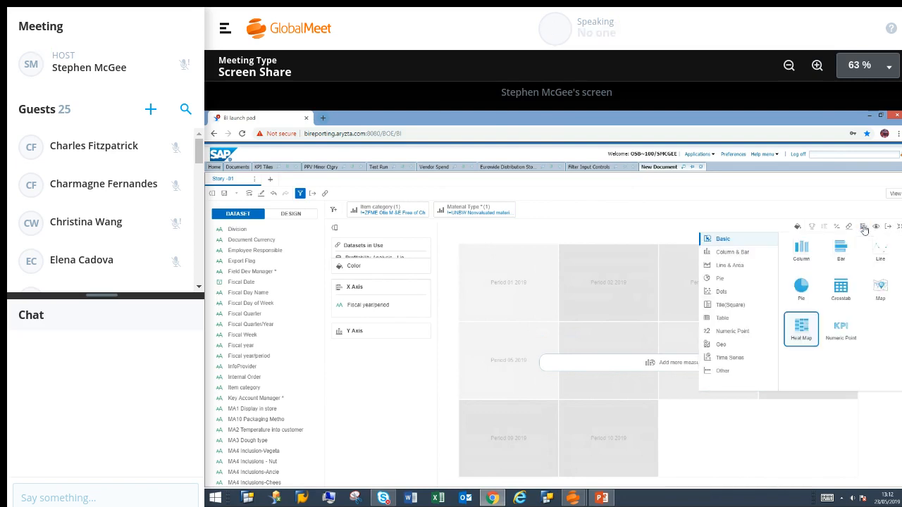
pyautogui.click(802, 253)
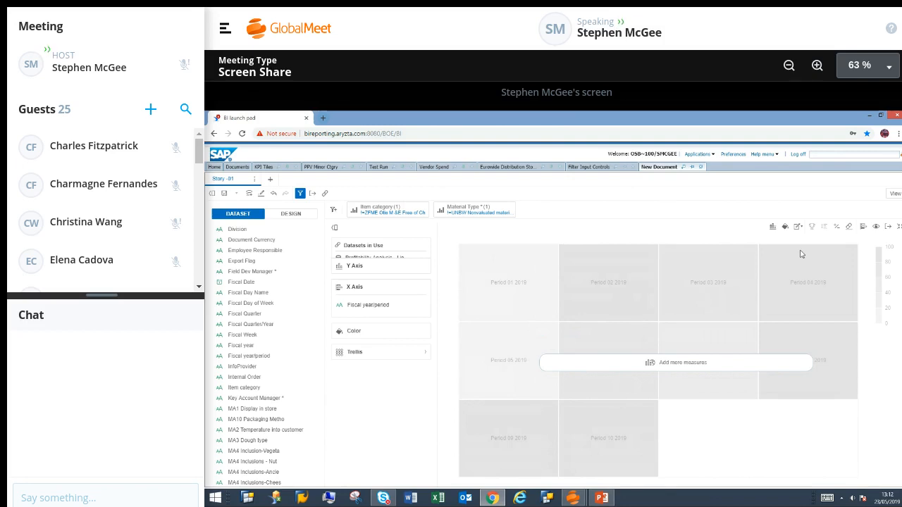
pyautogui.click(899, 228)
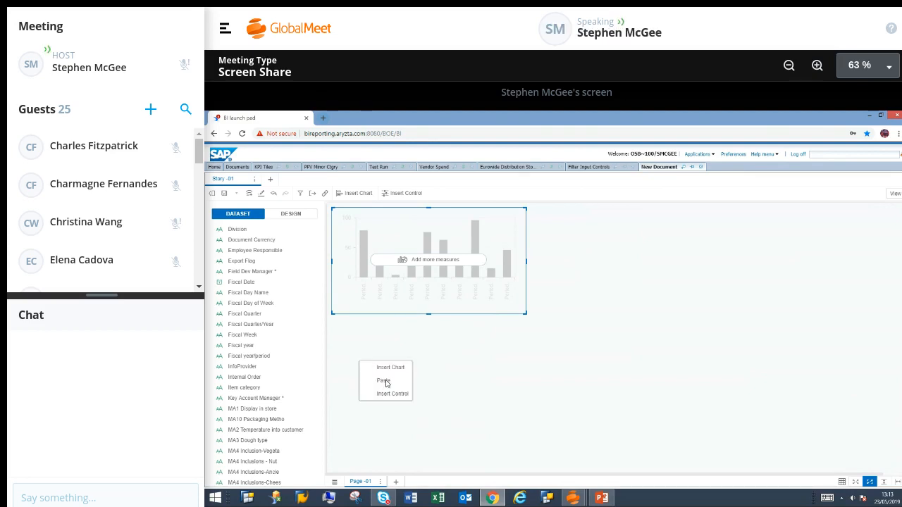
# Paste a copy of the column chart onto the page and place it directly below the original
pyautogui.click(385, 381)
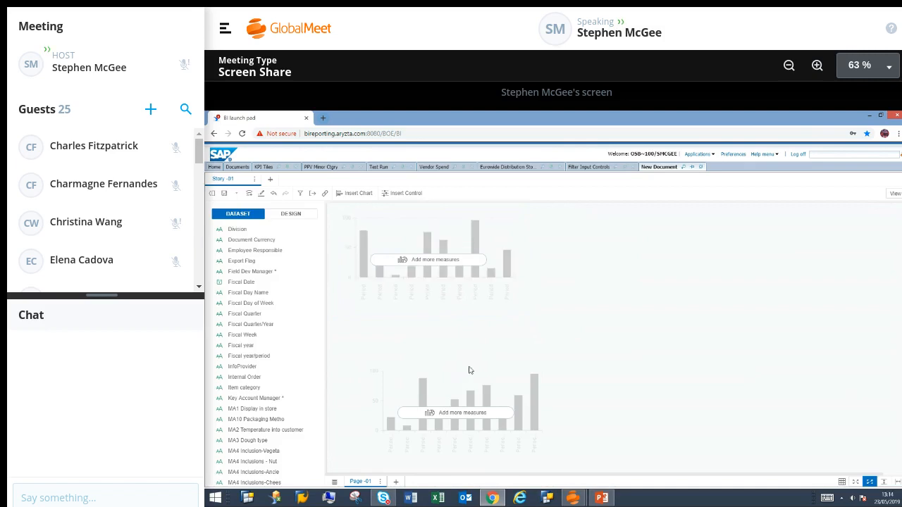
pyautogui.click(476, 364)
pyautogui.moveTo(477, 365); pyautogui.dragTo(453, 328)
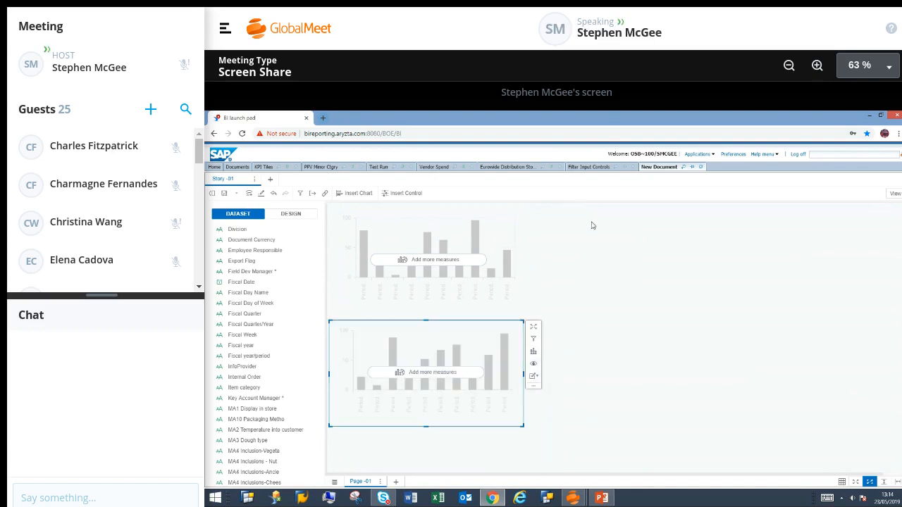
# Insert a basic bar chart beside the upper column chart and add the Net Sales measure to it
pyautogui.click(361, 194)
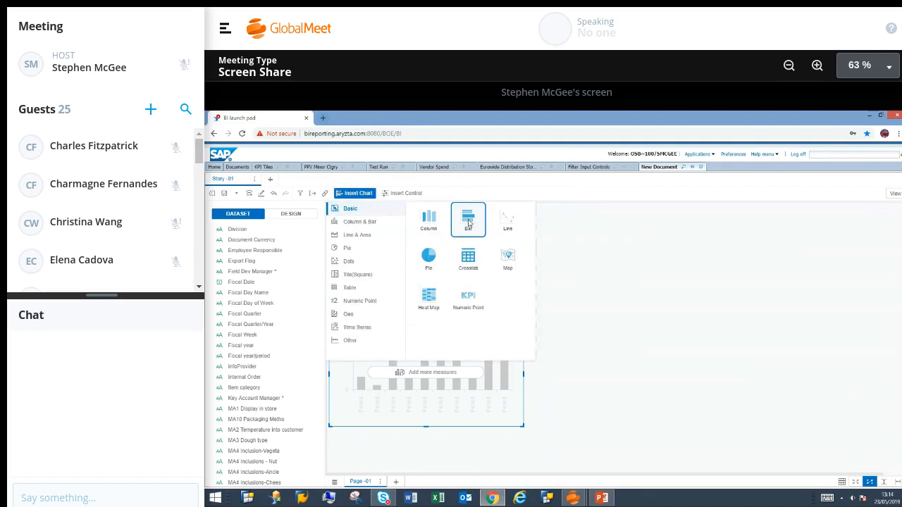
pyautogui.click(469, 223)
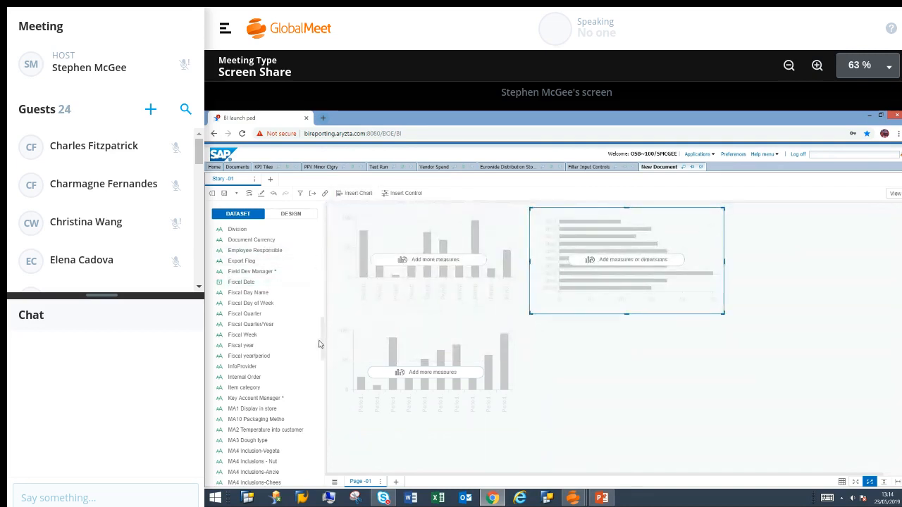
pyautogui.scroll(10, 319, 344)
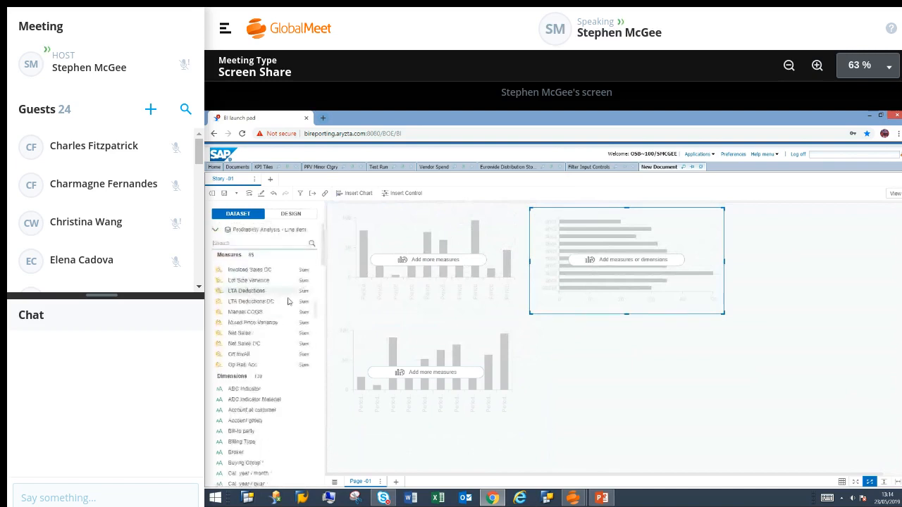
pyautogui.moveTo(261, 335); pyautogui.dragTo(630, 259)
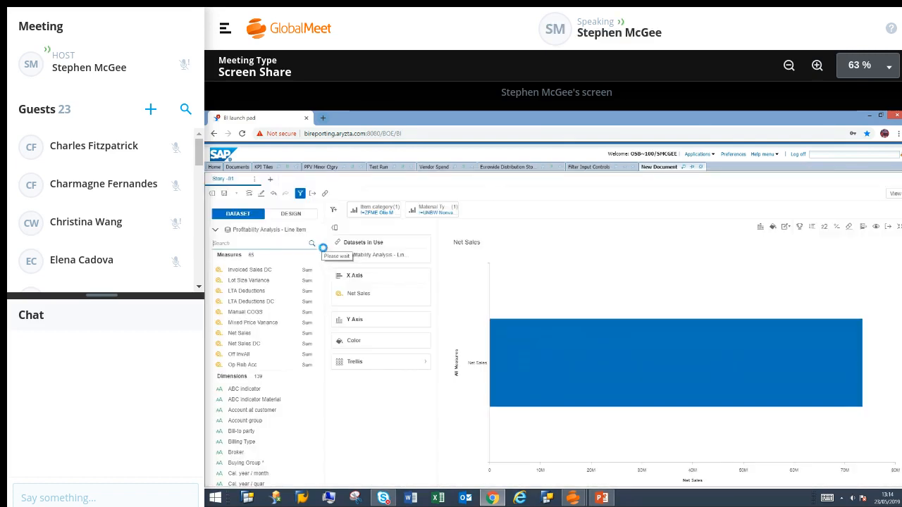
# Add the Fiscal year/period dimension to the Y axis of the Net Sales bar chart
pyautogui.moveTo(322, 251); pyautogui.dragTo(323, 285)
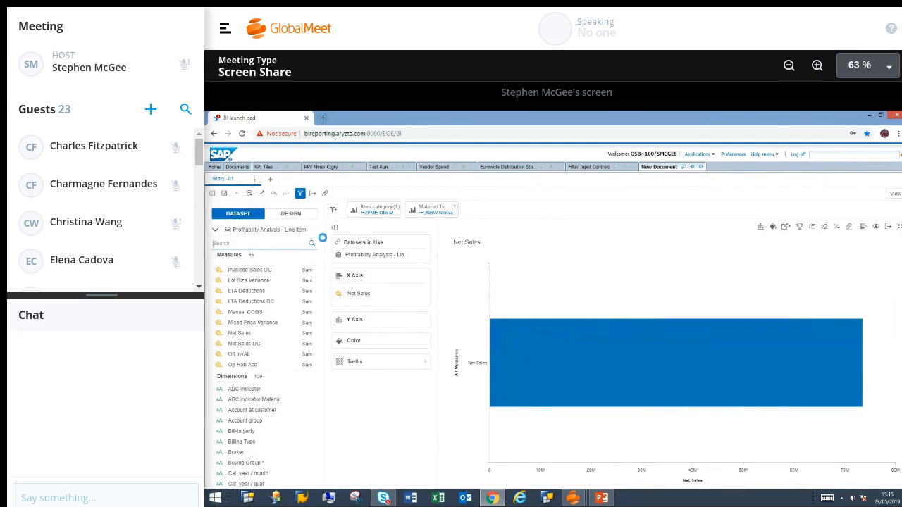
pyautogui.scroll(-1, 323, 240)
pyautogui.moveTo(323, 239); pyautogui.dragTo(317, 328)
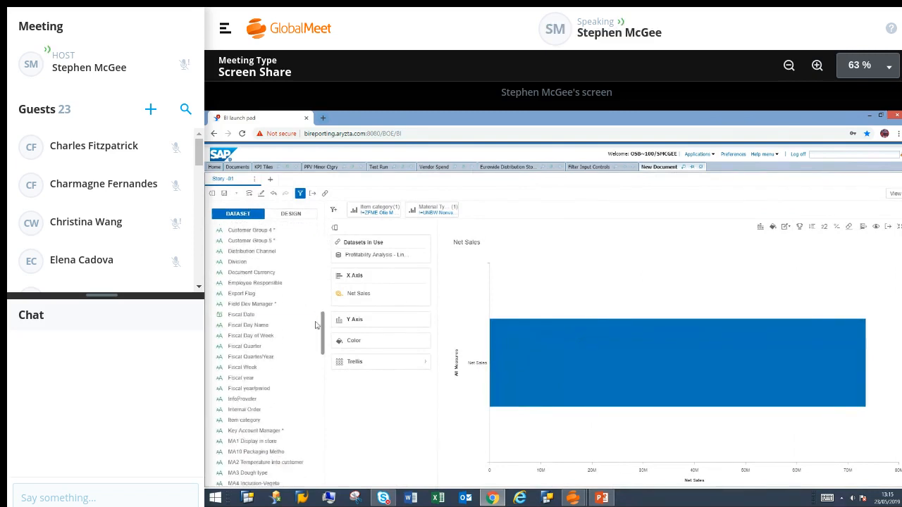
pyautogui.moveTo(325, 377); pyautogui.dragTo(393, 325)
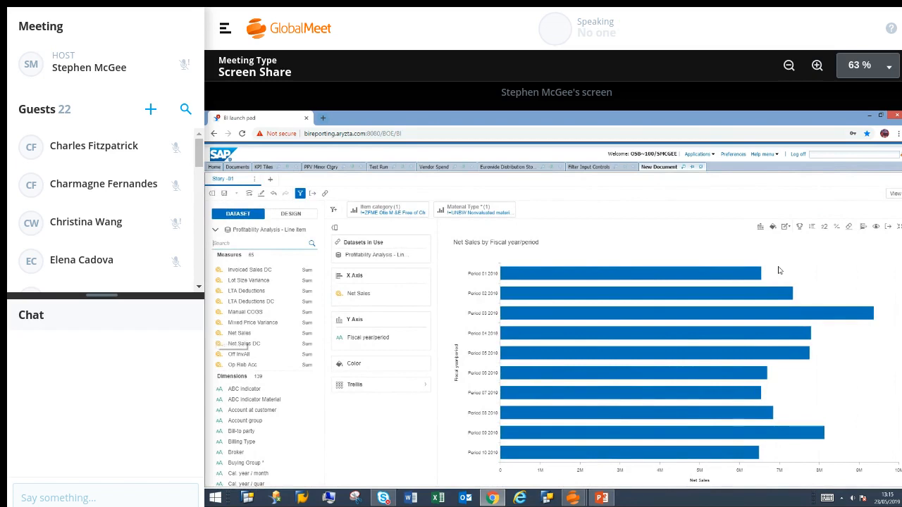
# Examine the context options of the Net Sales bar chart while maximized and again after restoring it to the page
pyautogui.rightClick(779, 270)
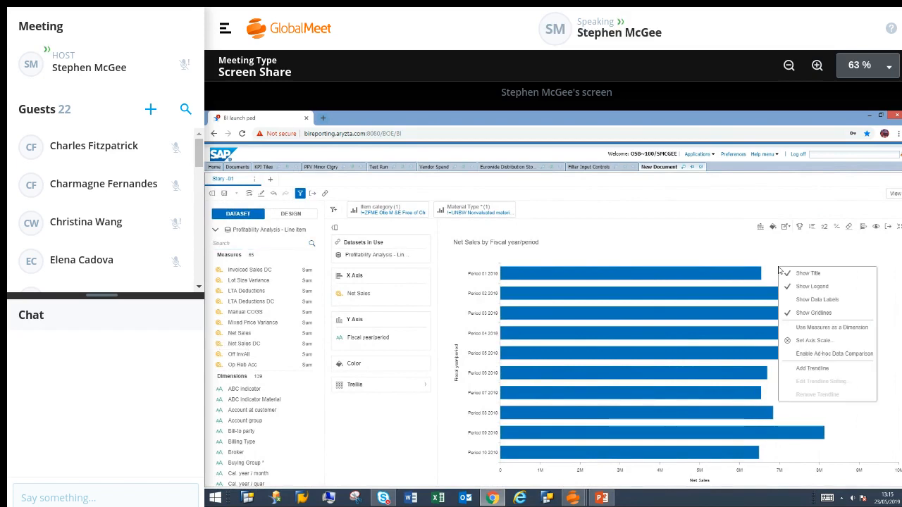
pyautogui.click(775, 249)
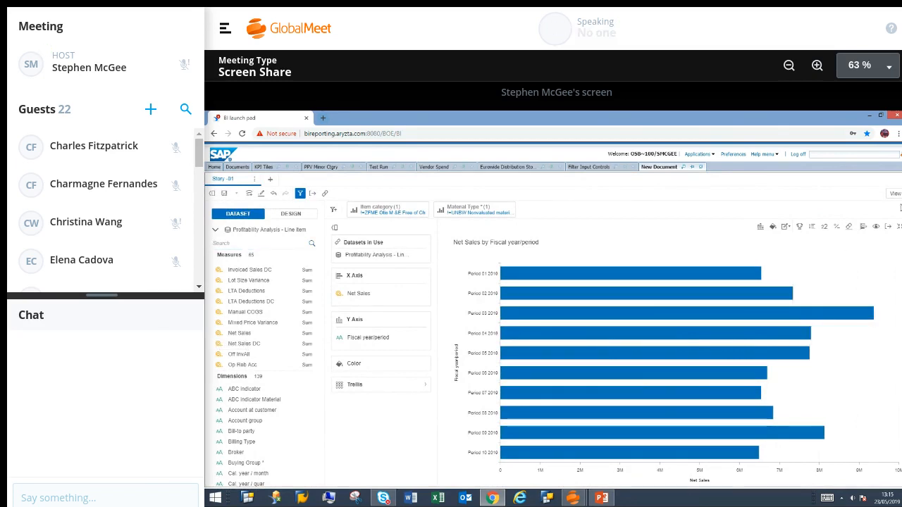
pyautogui.rightClick(759, 257)
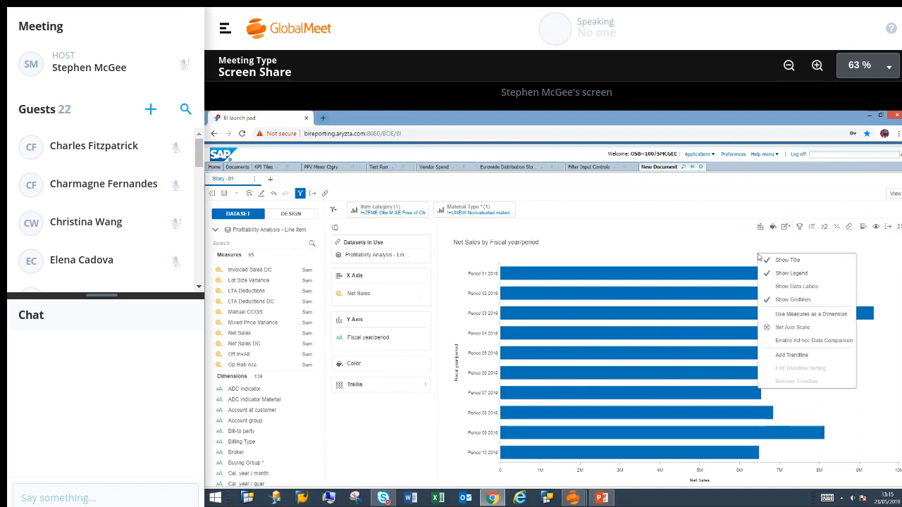
pyautogui.click(899, 227)
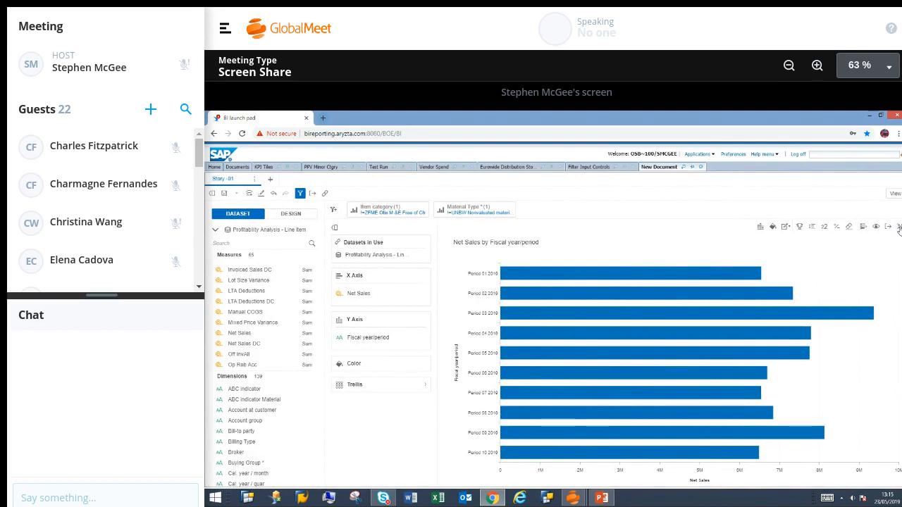
pyautogui.click(899, 228)
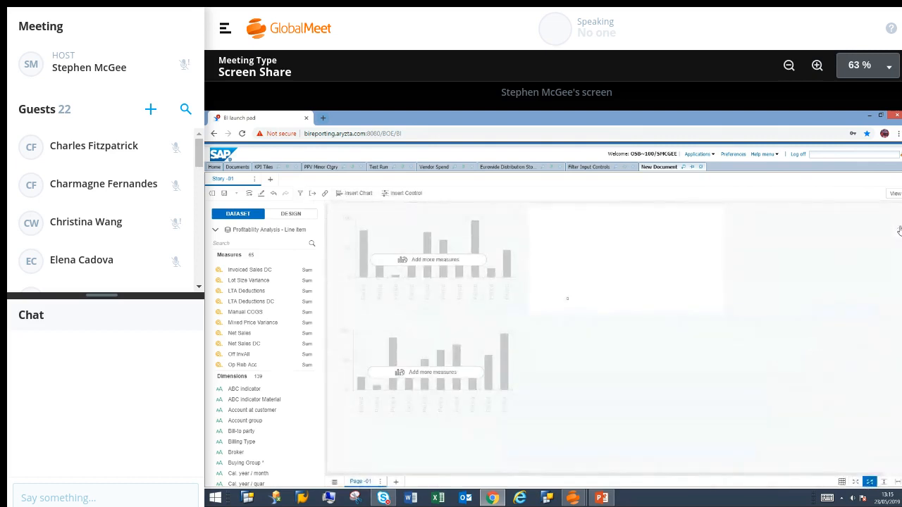
pyautogui.rightClick(693, 230)
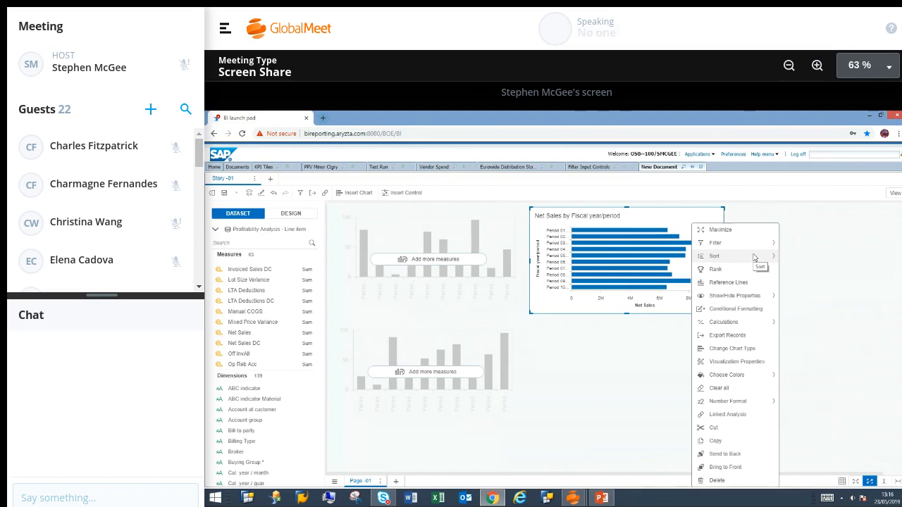
pyautogui.click(632, 359)
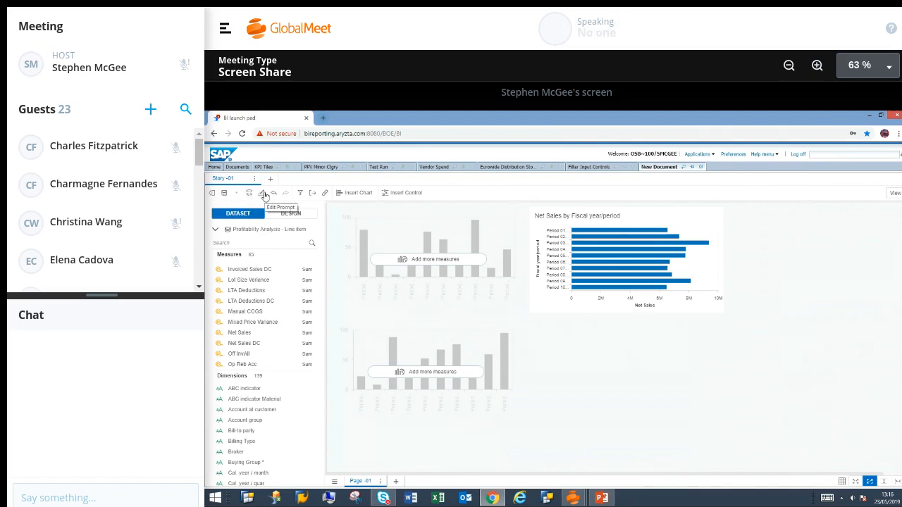
# Show the filter bar and filter the current page to Fiscal Week equal to 22, 23, 24, 25 and 26
pyautogui.click(300, 195)
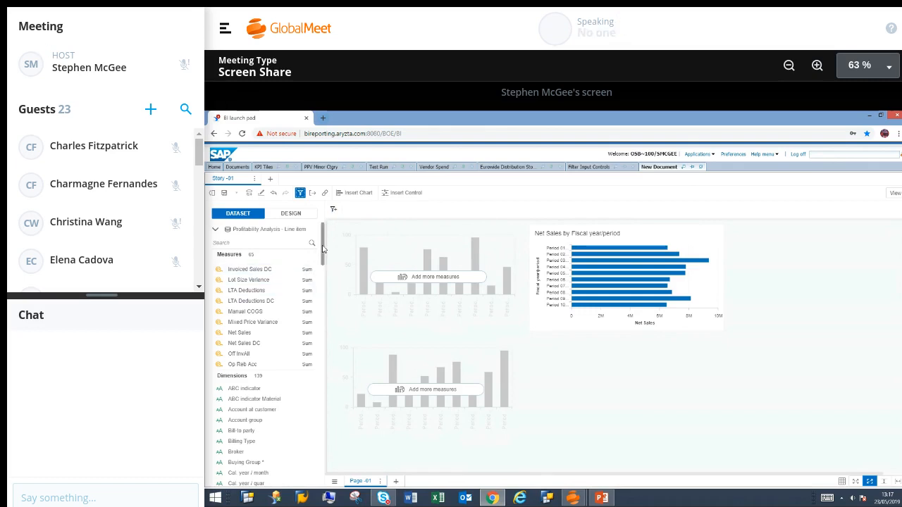
pyautogui.moveTo(322, 248); pyautogui.dragTo(322, 340)
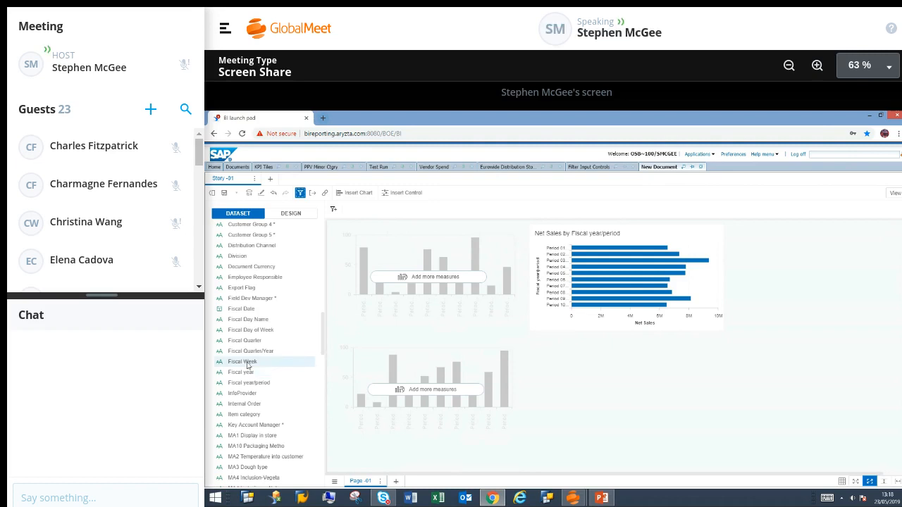
pyautogui.moveTo(247, 365); pyautogui.dragTo(384, 212)
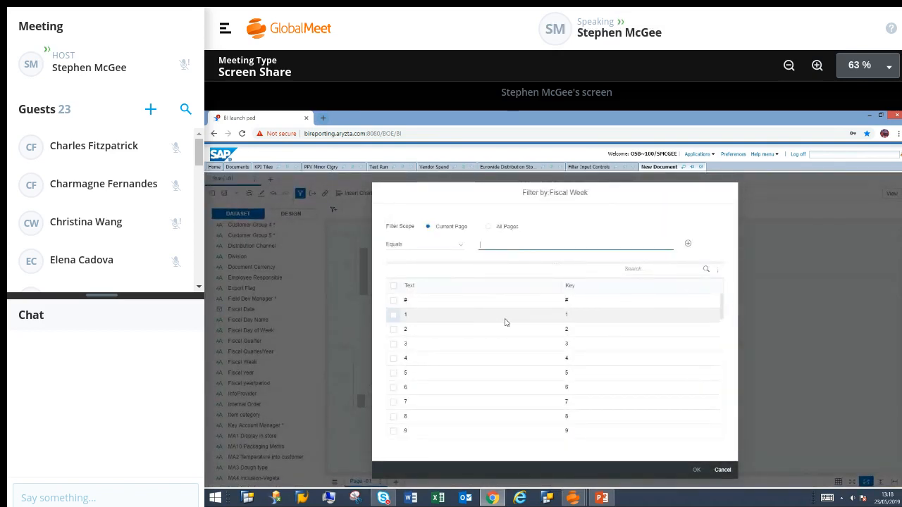
pyautogui.scroll(-4, 504, 323)
pyautogui.scroll(-3, 501, 325)
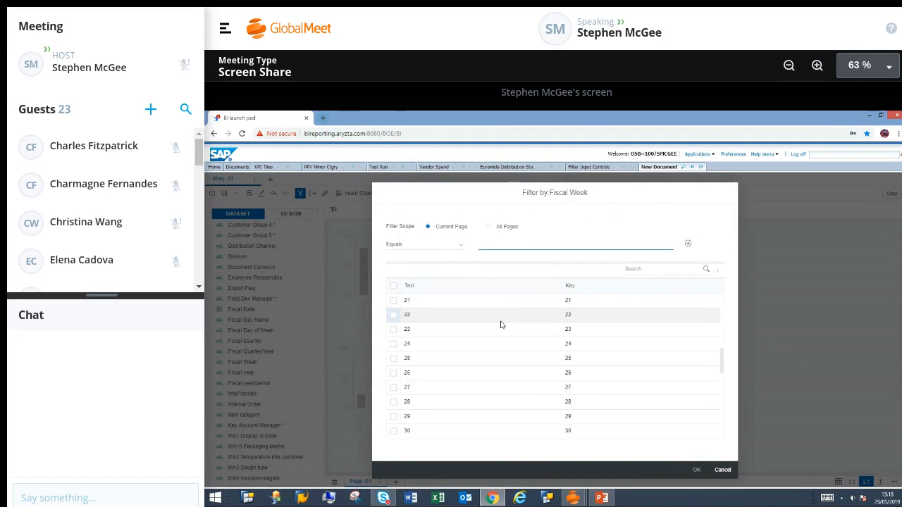
pyautogui.click(394, 373)
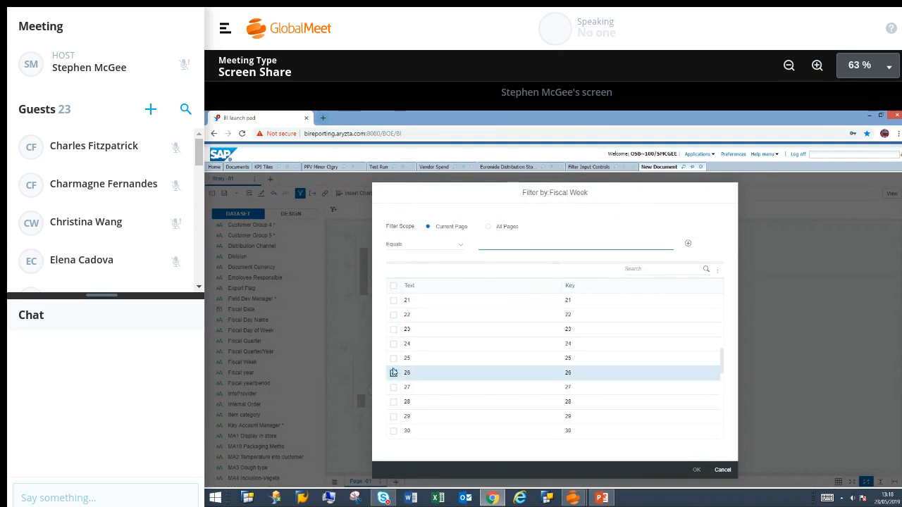
pyautogui.click(393, 358)
pyautogui.click(393, 344)
pyautogui.click(394, 330)
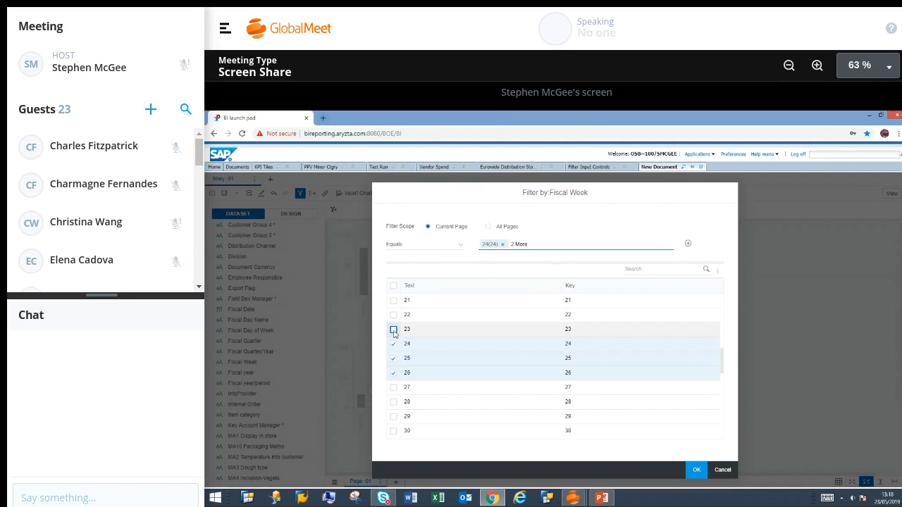
pyautogui.click(394, 315)
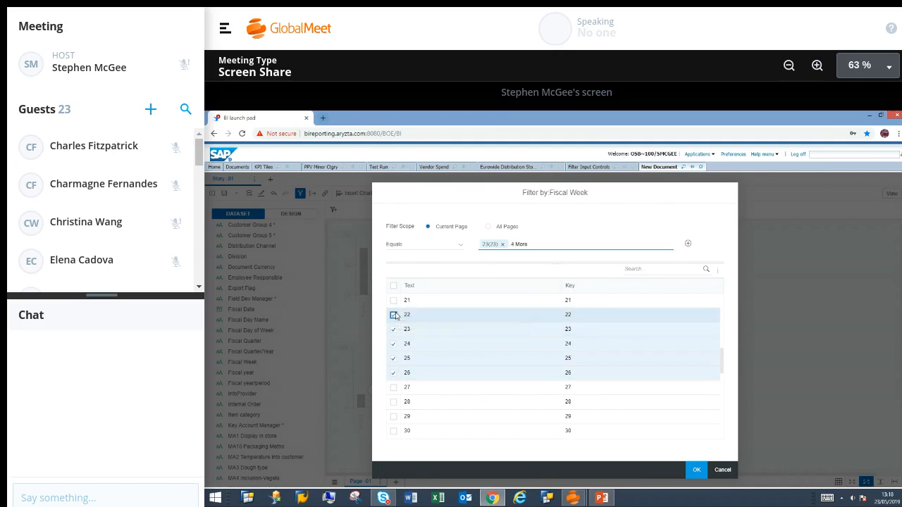
pyautogui.click(696, 470)
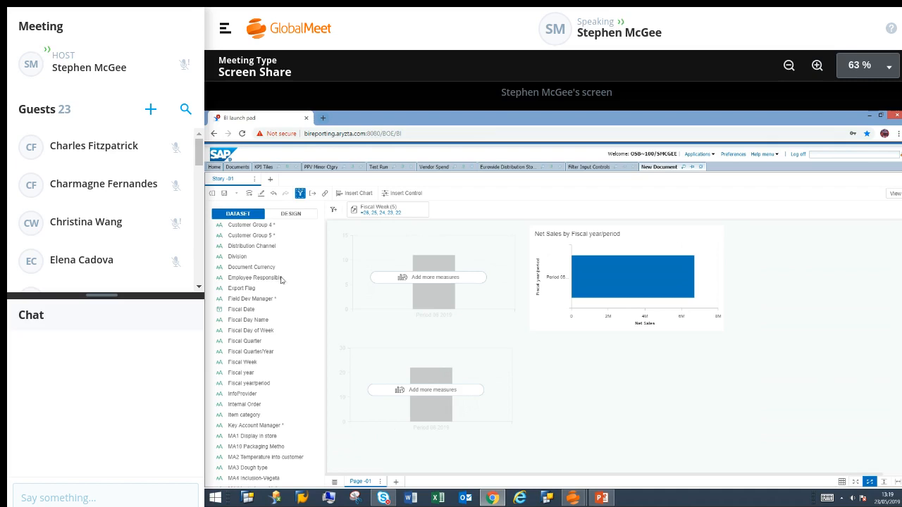
# Add the Net Sales measure to the upper column chart and Qty in Cases to the column chart below it
pyautogui.moveTo(321, 344); pyautogui.dragTo(321, 236)
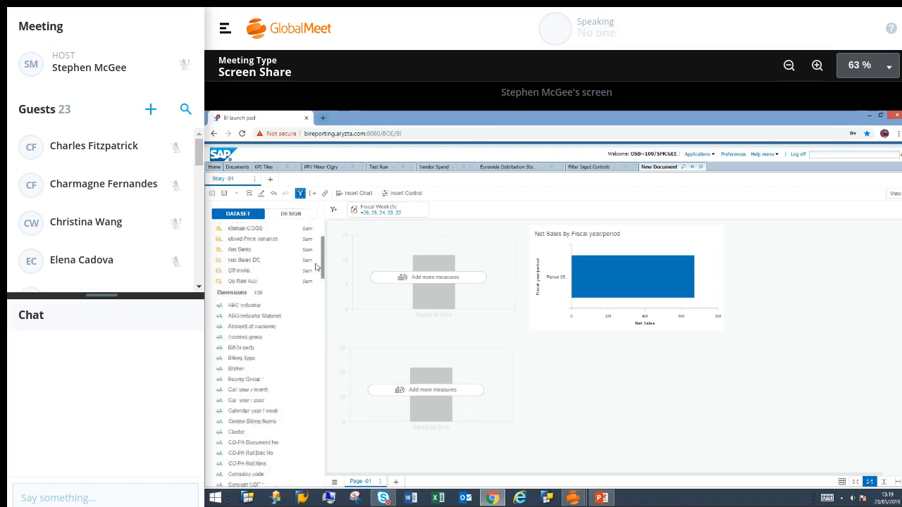
pyautogui.moveTo(240, 249); pyautogui.dragTo(422, 277)
pyautogui.moveTo(323, 264)
pyautogui.mouseDown()
pyautogui.moveTo(322, 295)
pyautogui.moveTo(323, 265)
pyautogui.mouseUp()
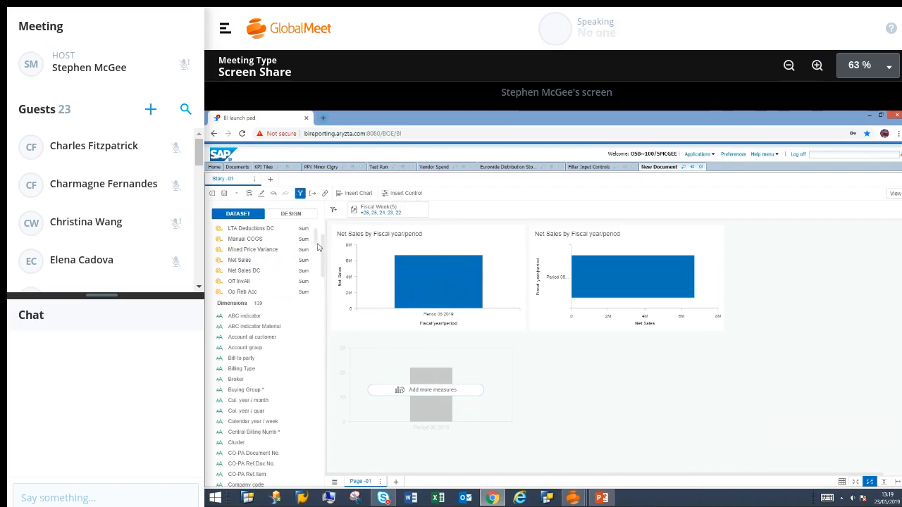
pyautogui.moveTo(315, 240); pyautogui.dragTo(315, 261)
pyautogui.moveTo(252, 250); pyautogui.dragTo(429, 394)
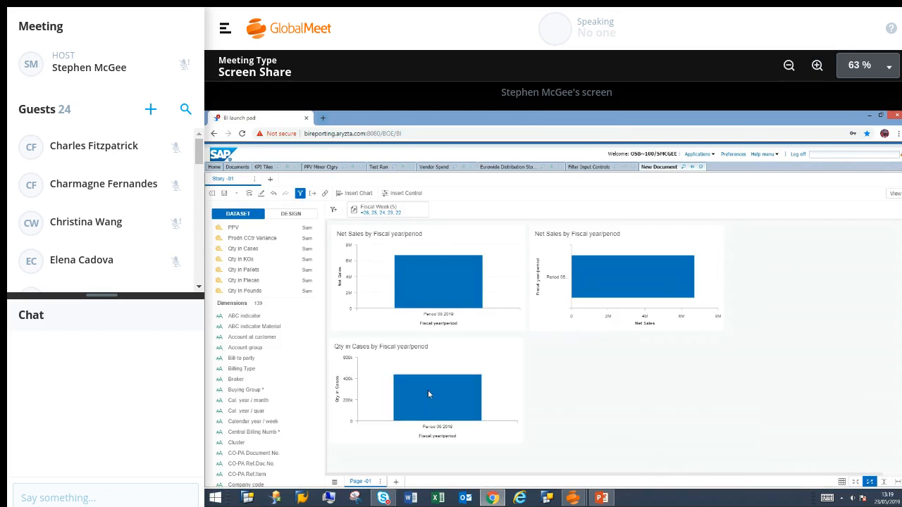
# Maximize the Qty in Cases by Fiscal year/period chart and try to open its Fiscal Week filter
pyautogui.click(508, 374)
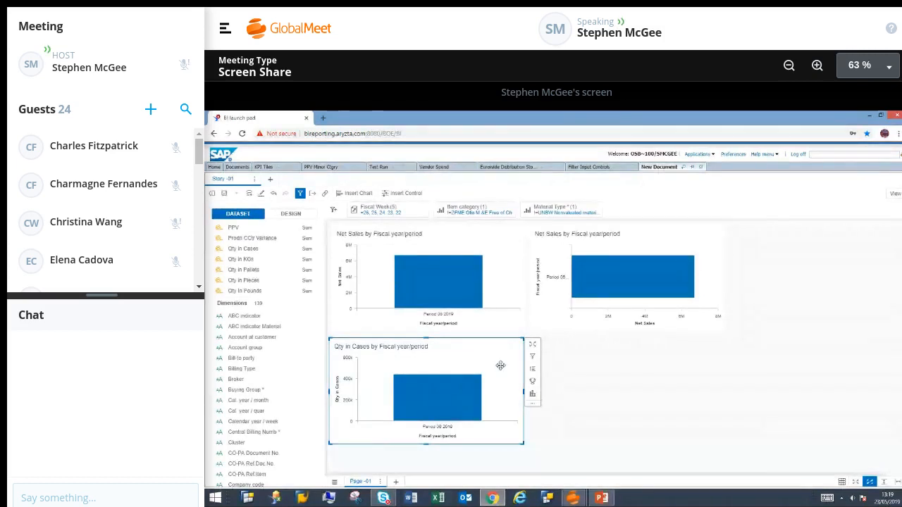
pyautogui.click(534, 348)
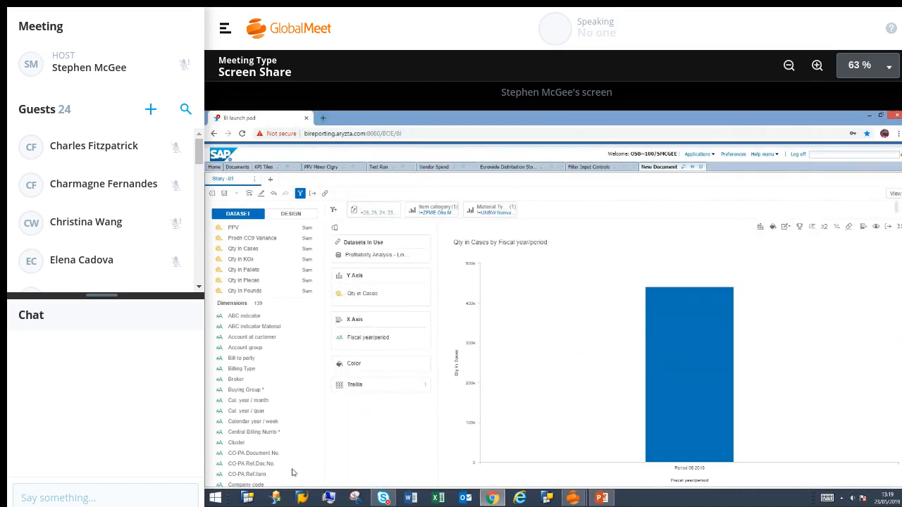
pyautogui.click(364, 210)
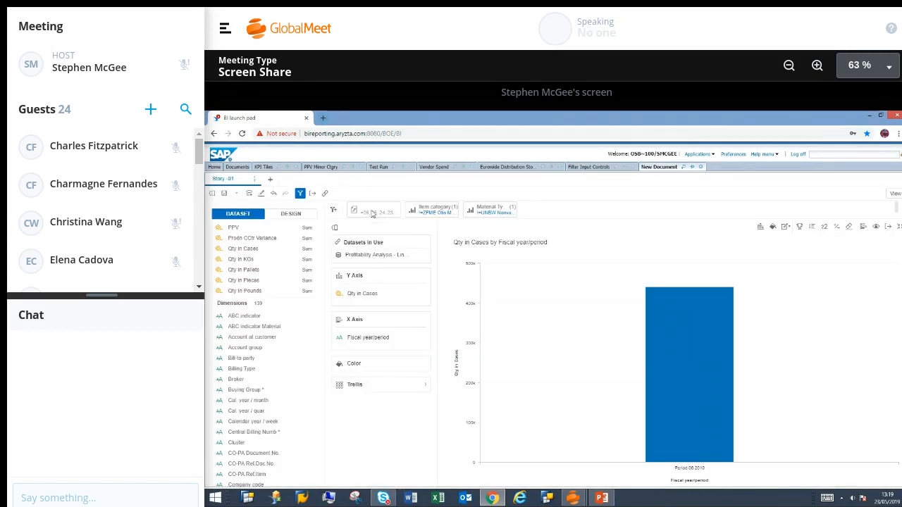
pyautogui.click(373, 213)
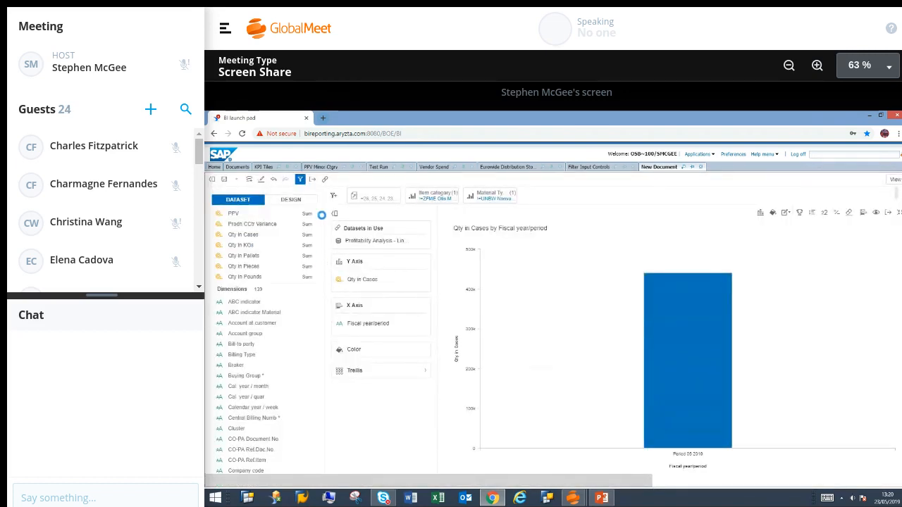
# Filter the maximized Qty in Cases chart to Fiscal Date equal to 15 January 2019 and restore the chart to the page
pyautogui.scroll(-2, 322, 251)
pyautogui.moveTo(321, 250); pyautogui.dragTo(314, 310)
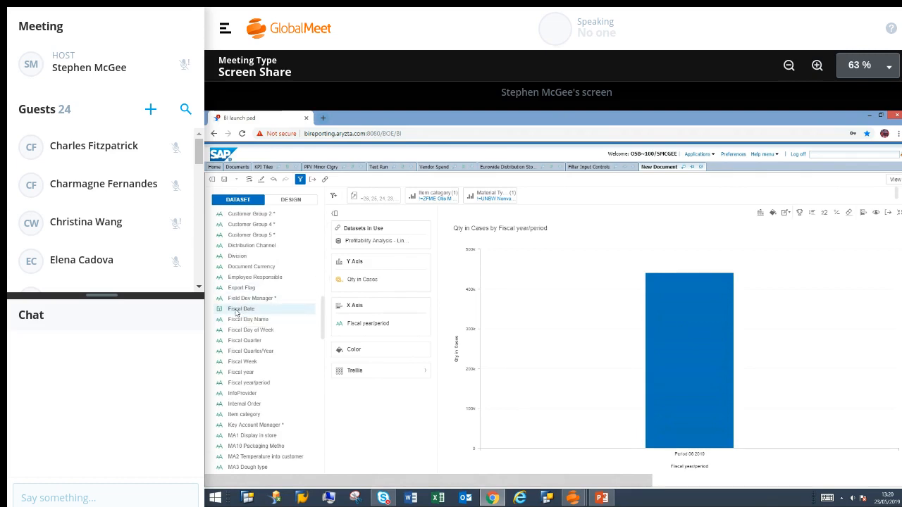
pyautogui.moveTo(572, 203); pyautogui.dragTo(571, 201)
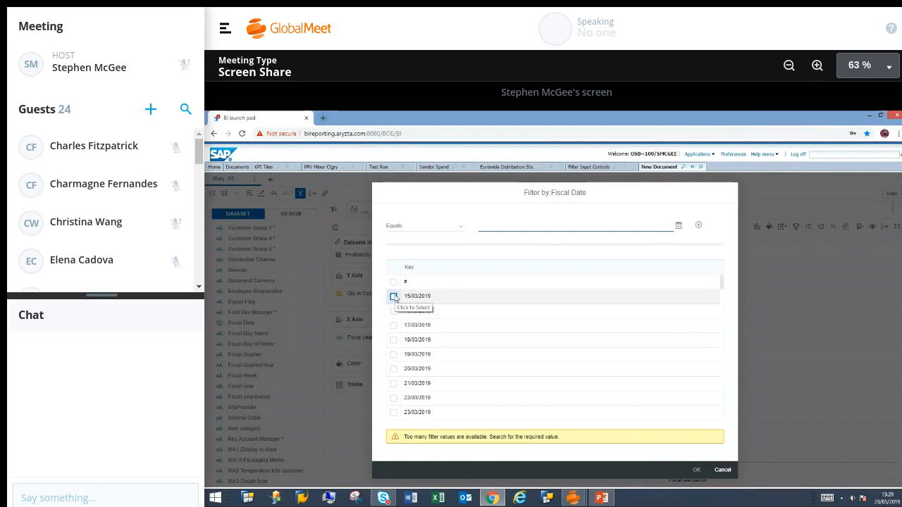
pyautogui.click(679, 227)
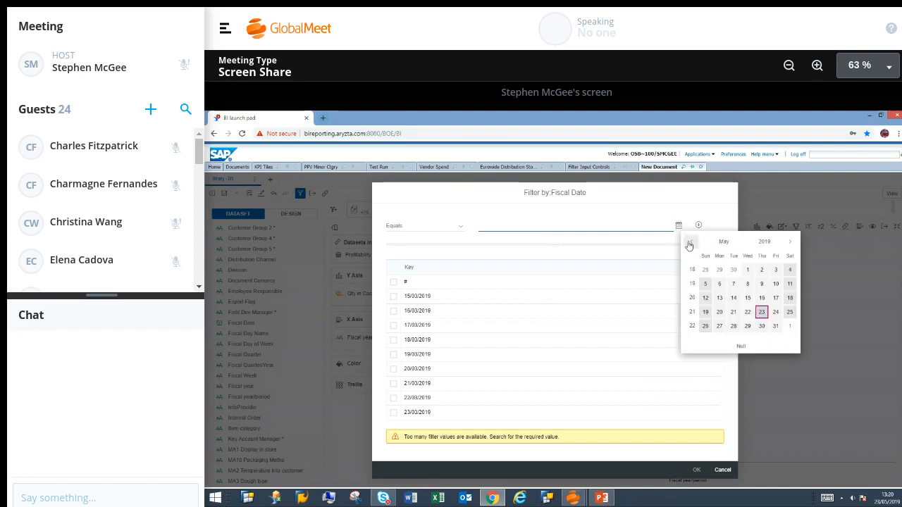
pyautogui.click(693, 243)
pyautogui.click(693, 243)
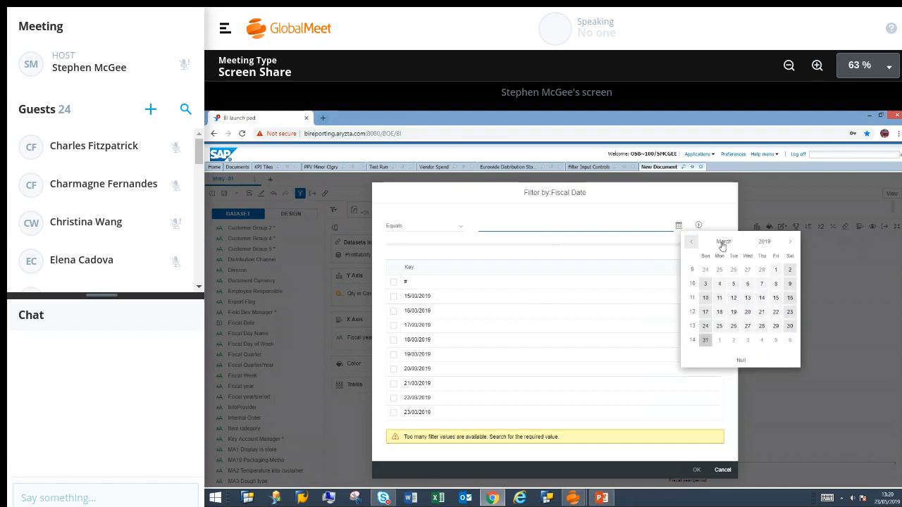
pyautogui.click(693, 244)
pyautogui.click(693, 243)
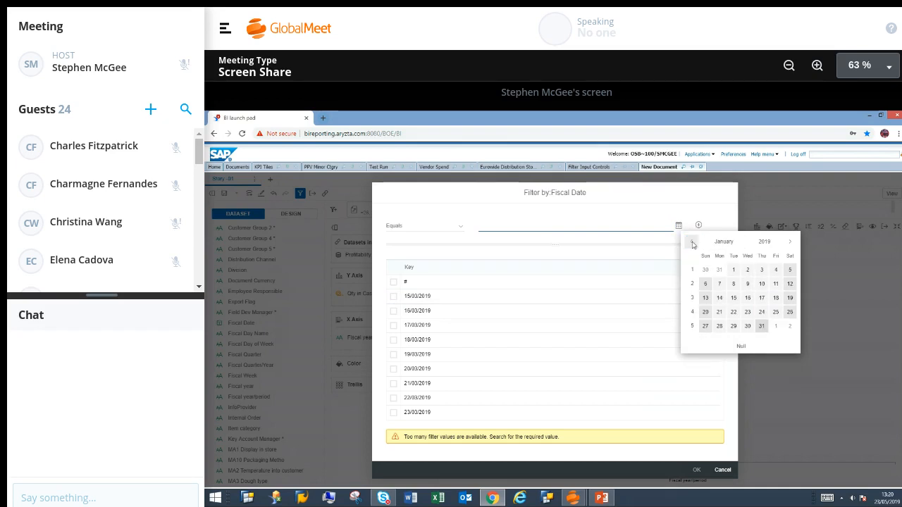
pyautogui.click(734, 312)
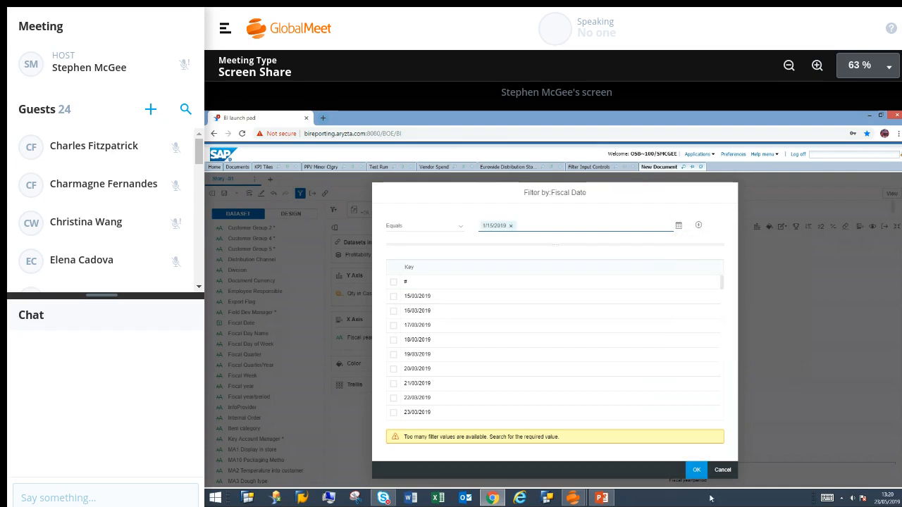
pyautogui.click(696, 471)
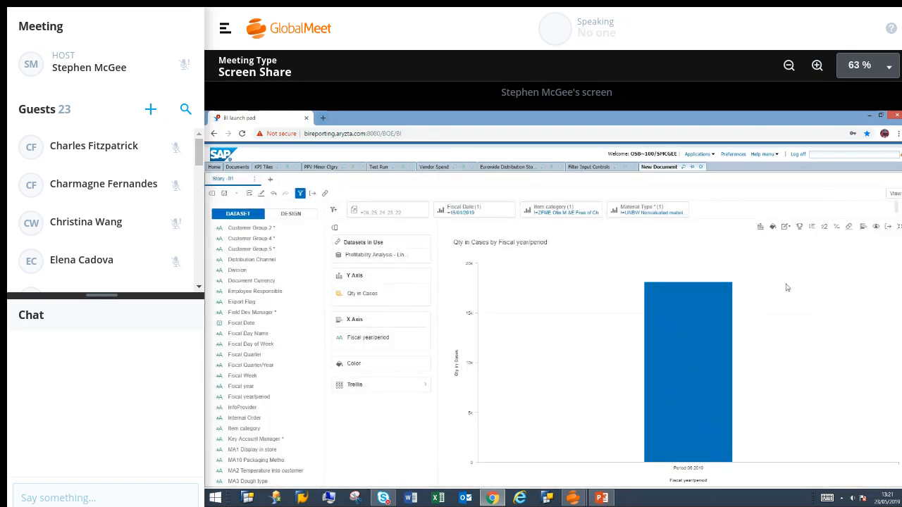
pyautogui.click(899, 226)
pyautogui.click(899, 228)
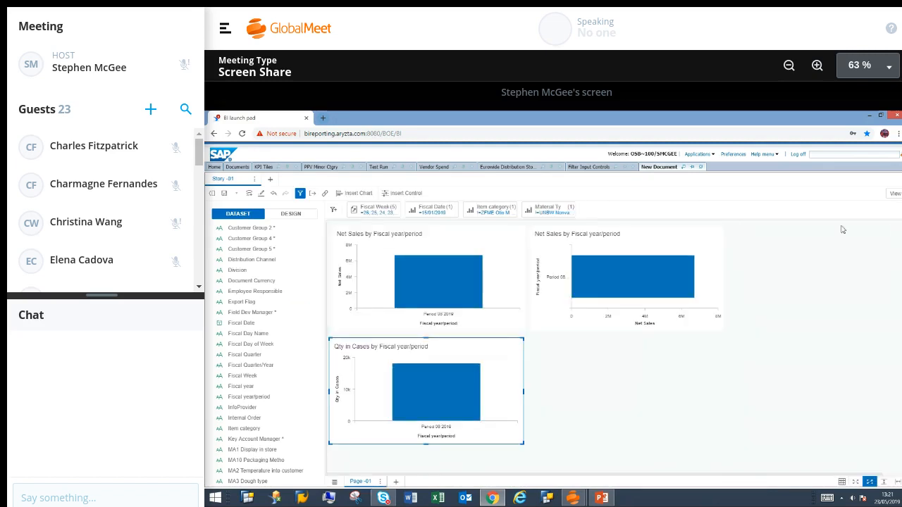
# Maximize the Net Sales bar chart and try to add the Customer Group 1 dimension to its Y axis
pyautogui.click(665, 242)
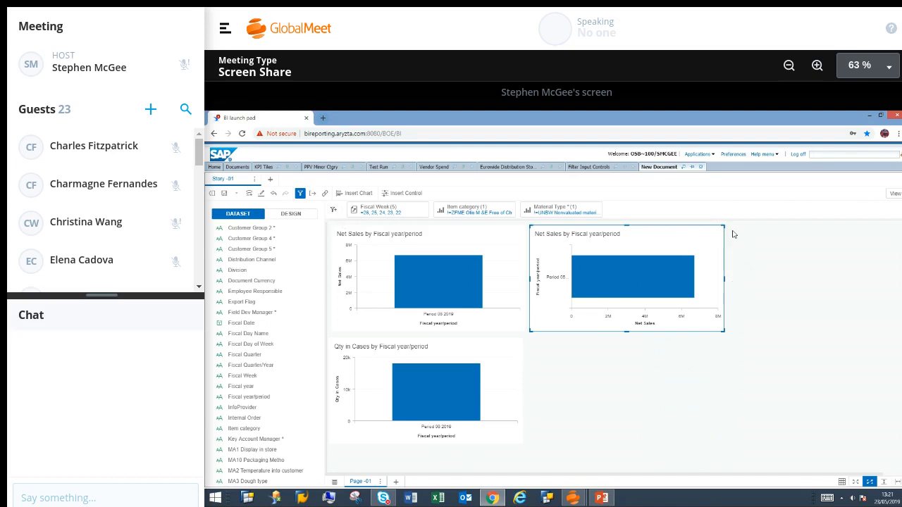
pyautogui.click(734, 234)
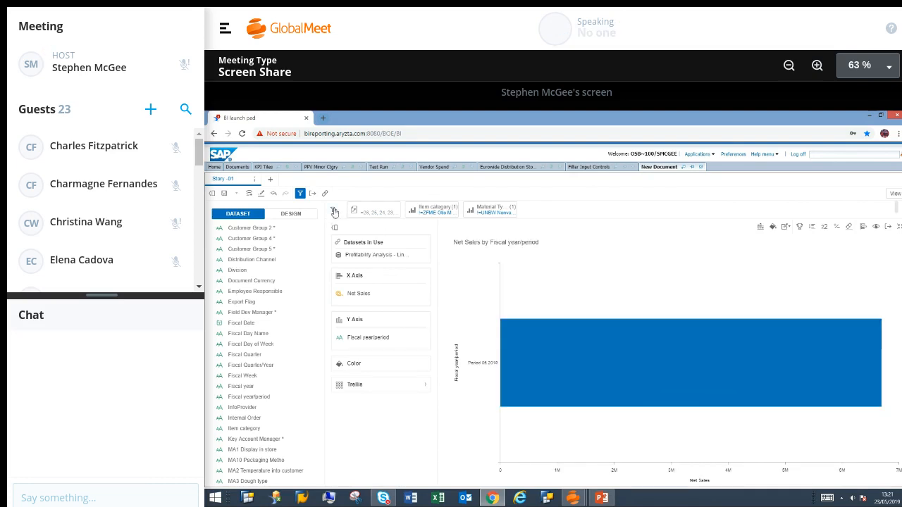
pyautogui.click(334, 211)
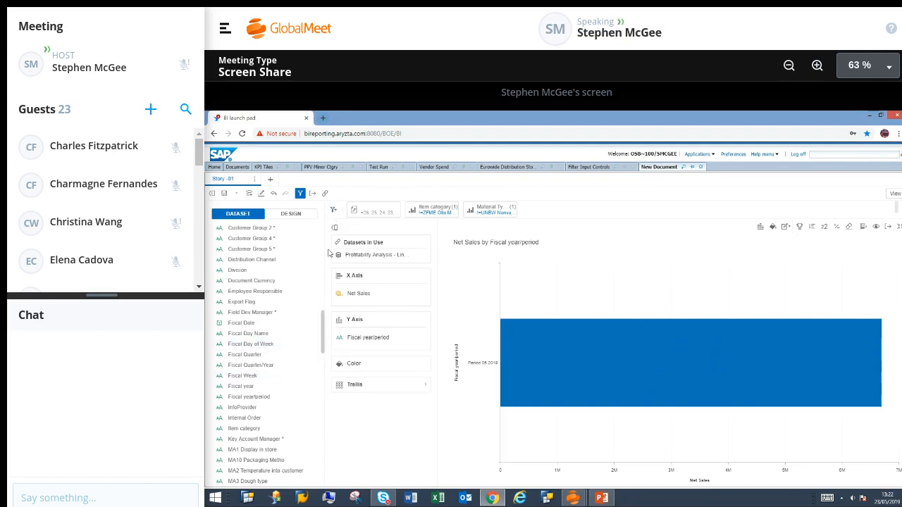
pyautogui.scroll(-1, 319, 356)
pyautogui.moveTo(322, 347); pyautogui.dragTo(321, 321)
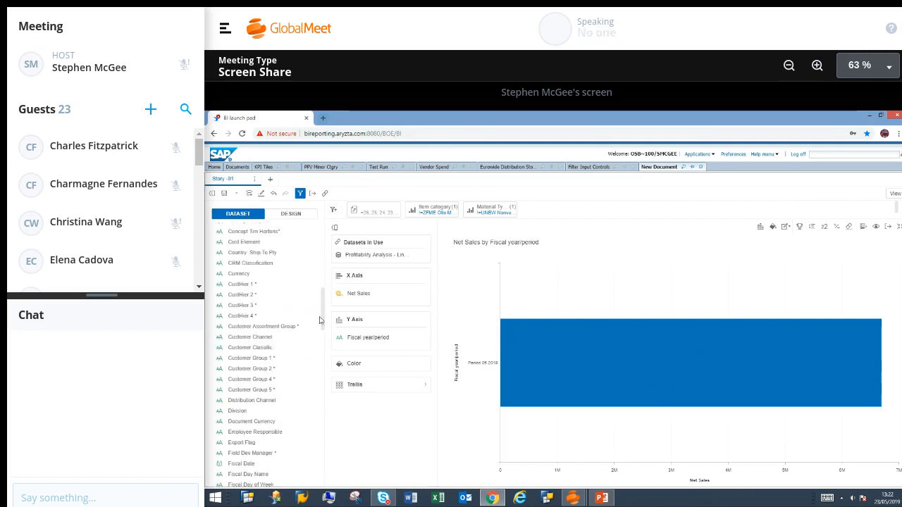
pyautogui.moveTo(253, 363); pyautogui.dragTo(368, 346)
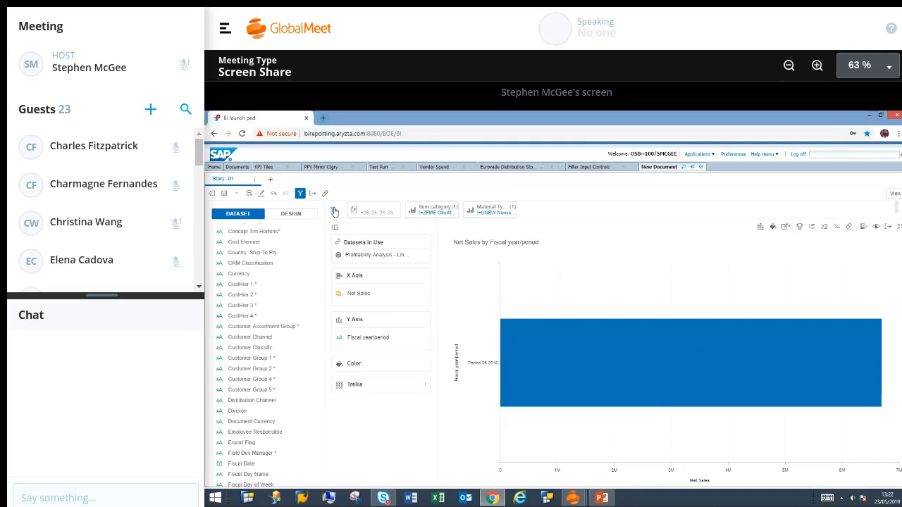
# Examine the Net Sales measure filter options for the maximized bar chart, cancel the filter and restore the chart to the page
pyautogui.click(335, 212)
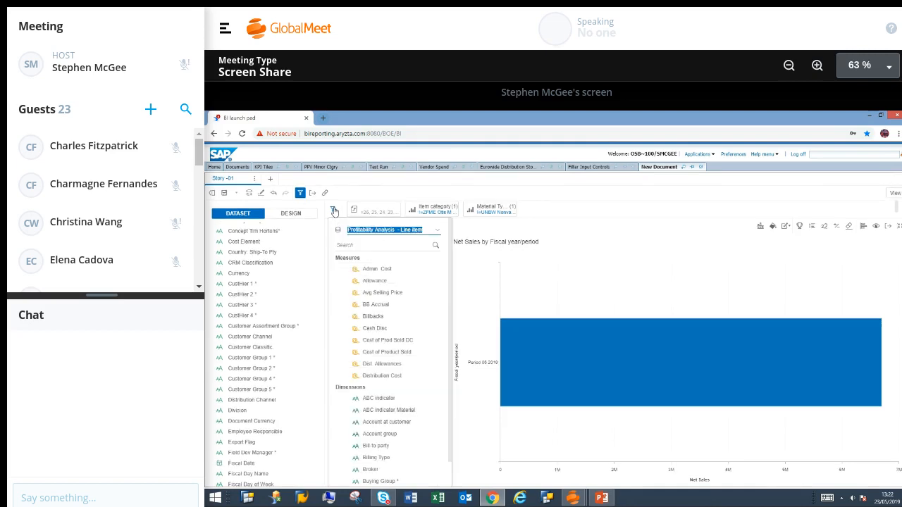
pyautogui.scroll(-6, 411, 292)
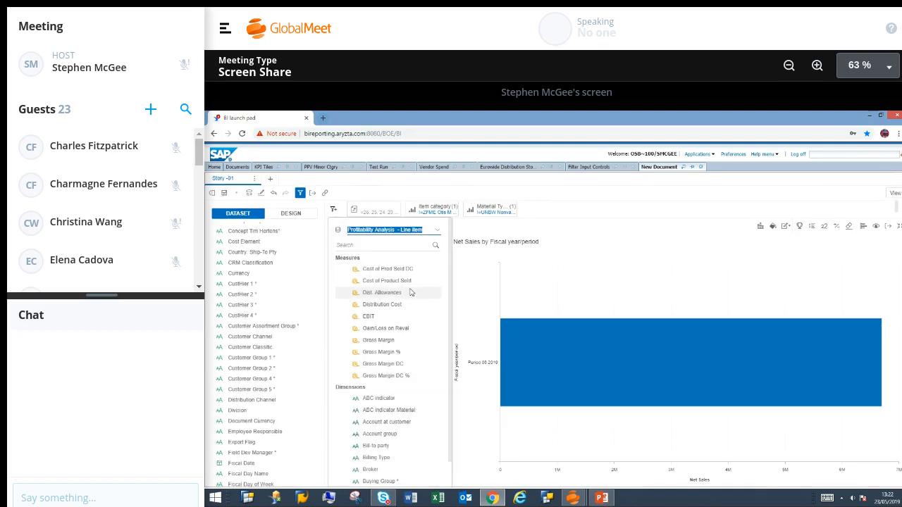
pyautogui.scroll(-5, 411, 293)
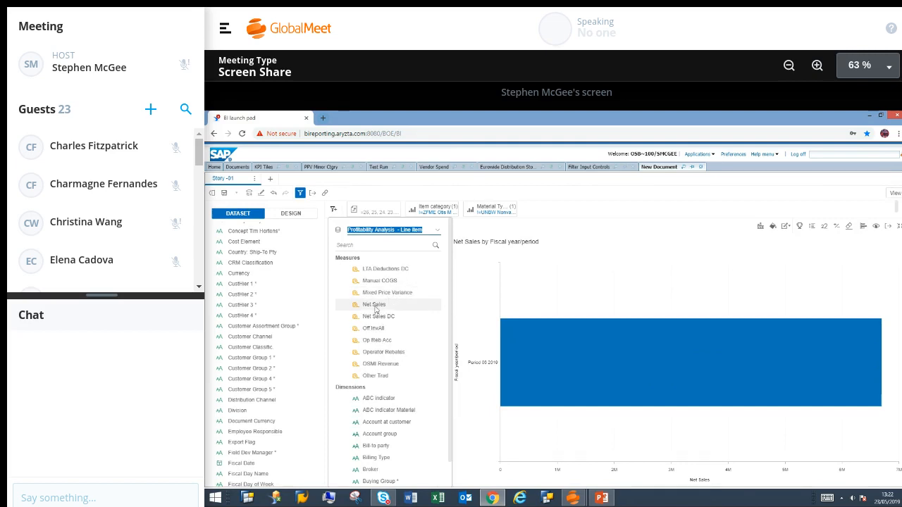
pyautogui.click(374, 307)
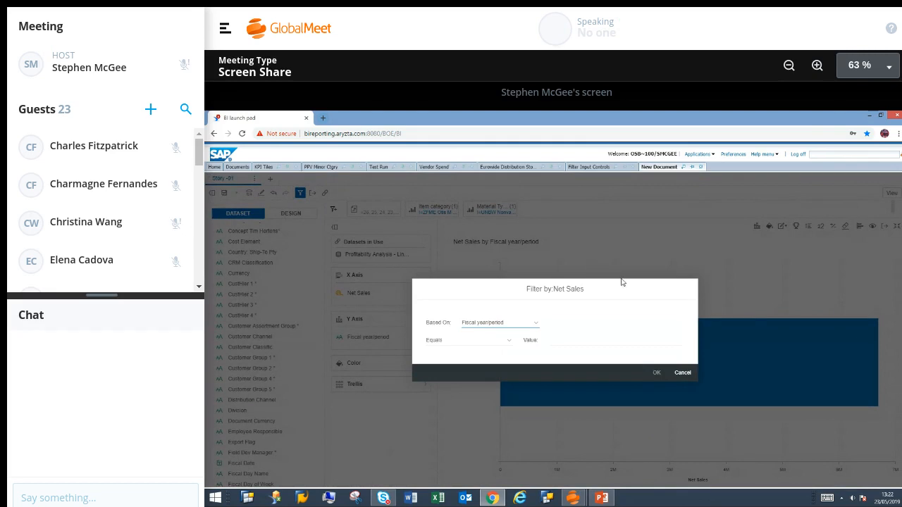
pyautogui.click(684, 377)
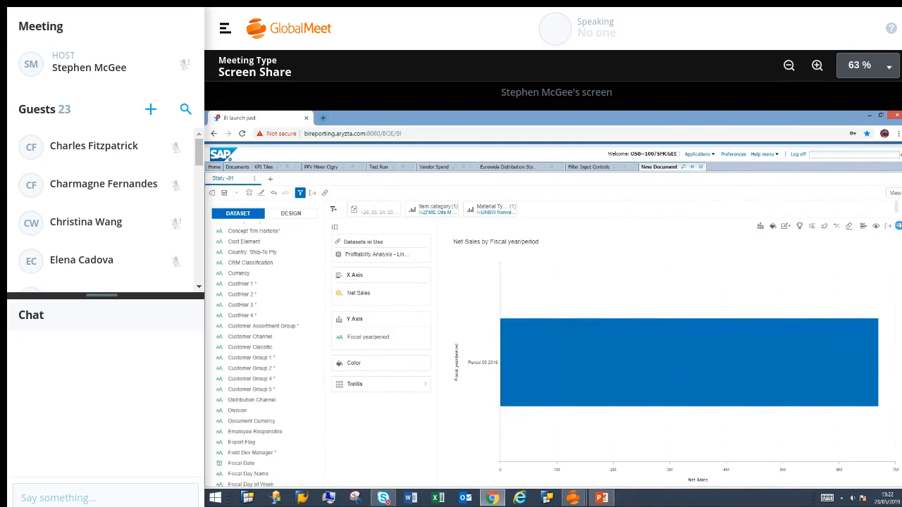
pyautogui.click(899, 228)
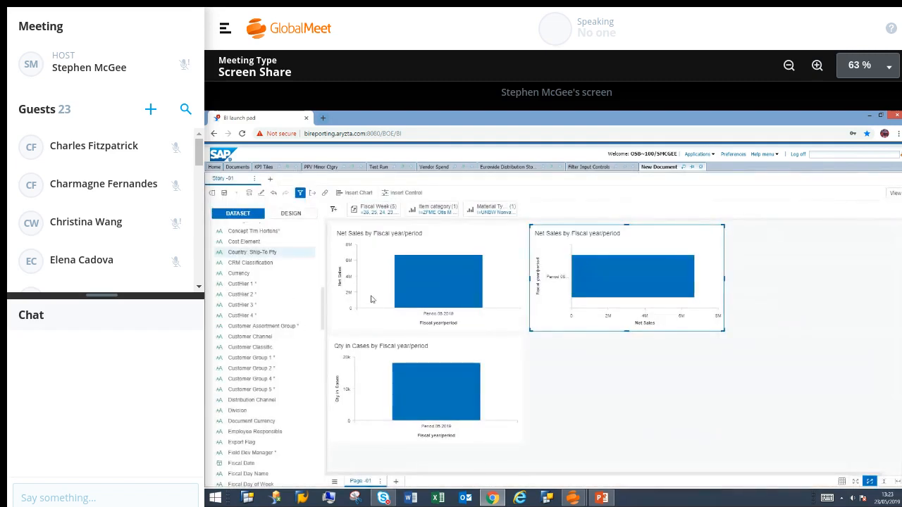
# Insert a new chart from the Column & Bar category and add the Customer Group 1 dimension to it
pyautogui.click(347, 196)
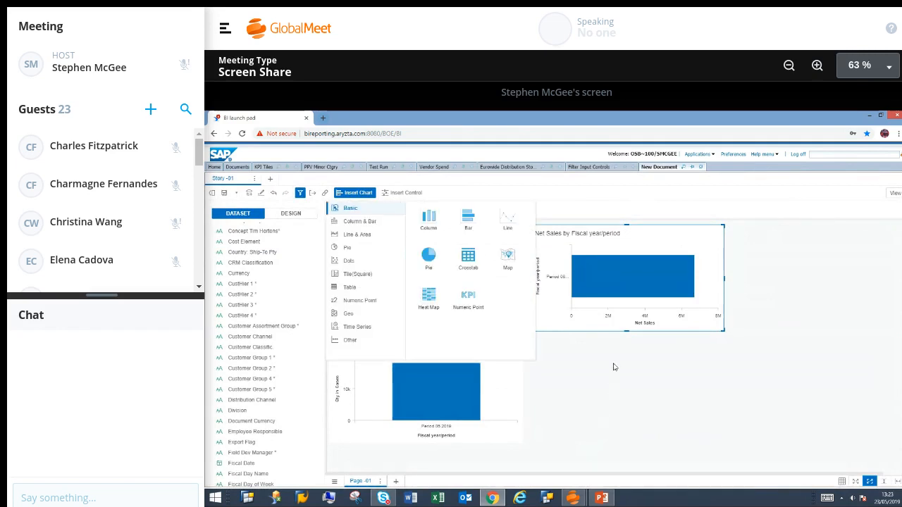
pyautogui.click(362, 224)
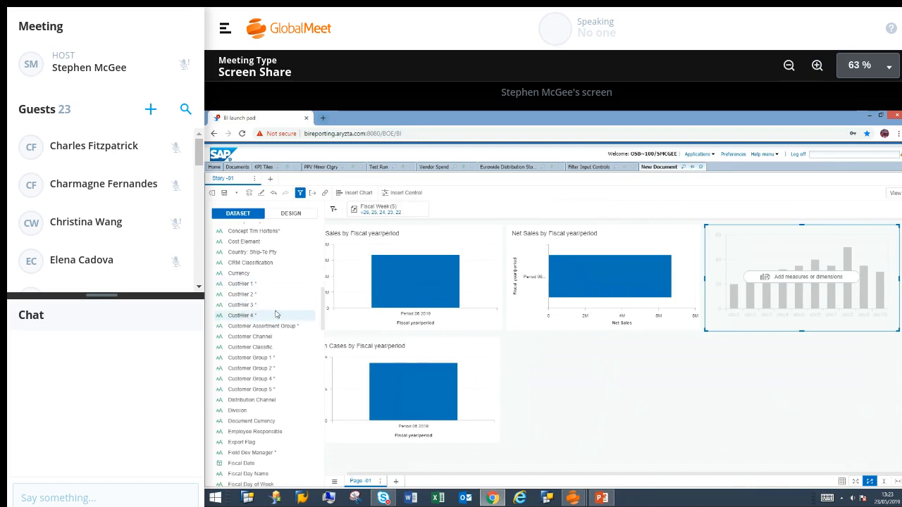
pyautogui.moveTo(258, 364); pyautogui.dragTo(805, 322)
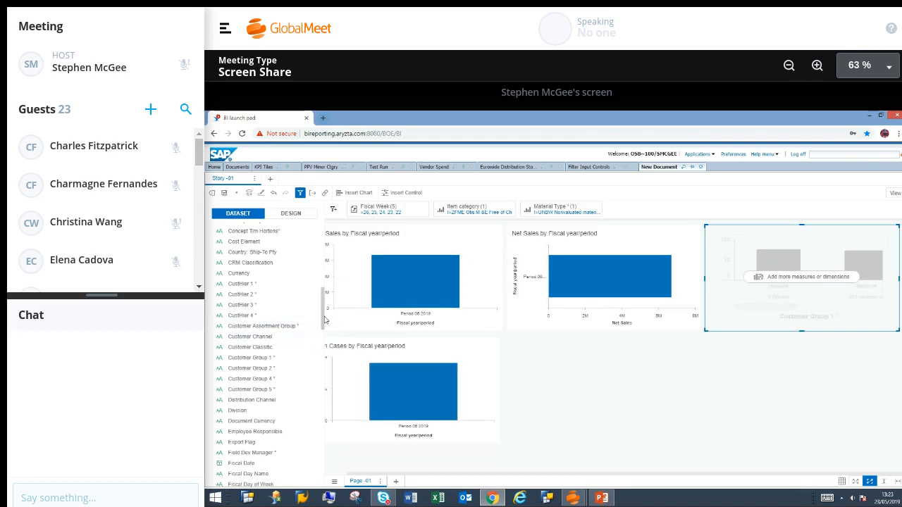
# Add the Net Sales measure to the new Customer Group 1 chart
pyautogui.moveTo(322, 331); pyautogui.dragTo(322, 254)
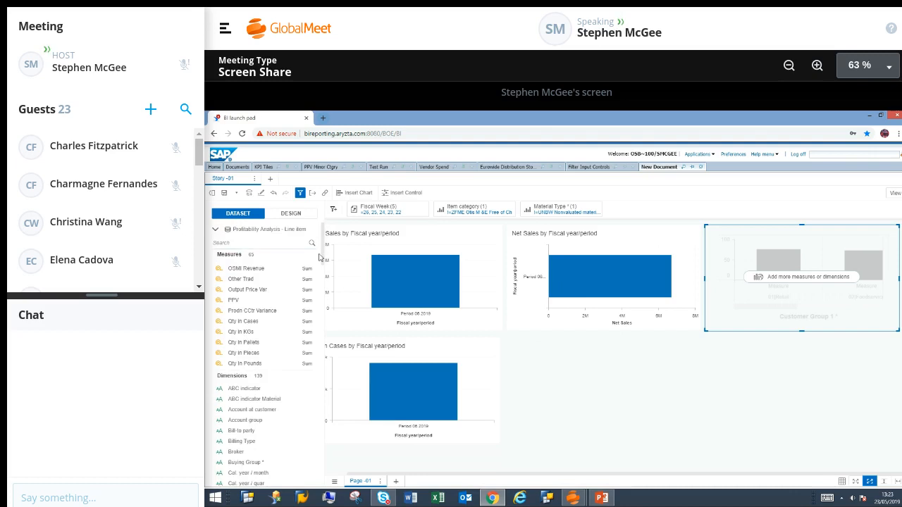
pyautogui.scroll(-3, 258, 303)
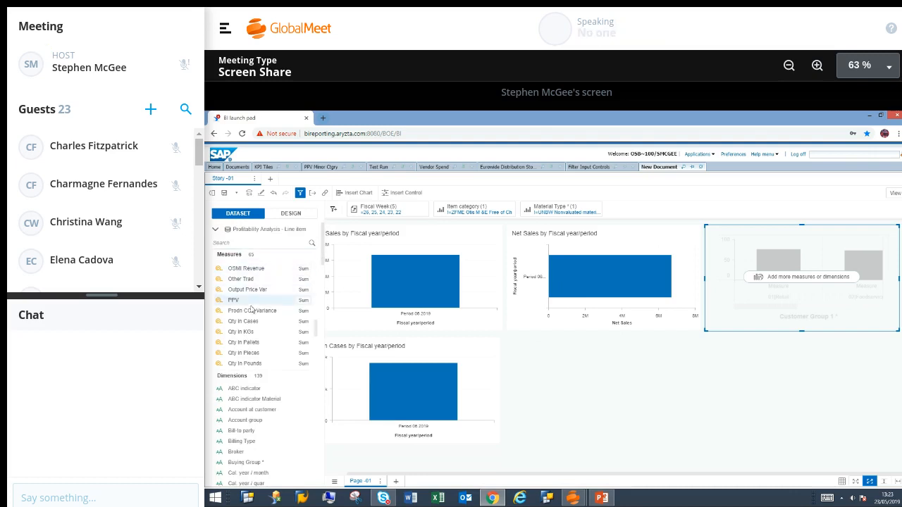
pyautogui.scroll(-1, 251, 310)
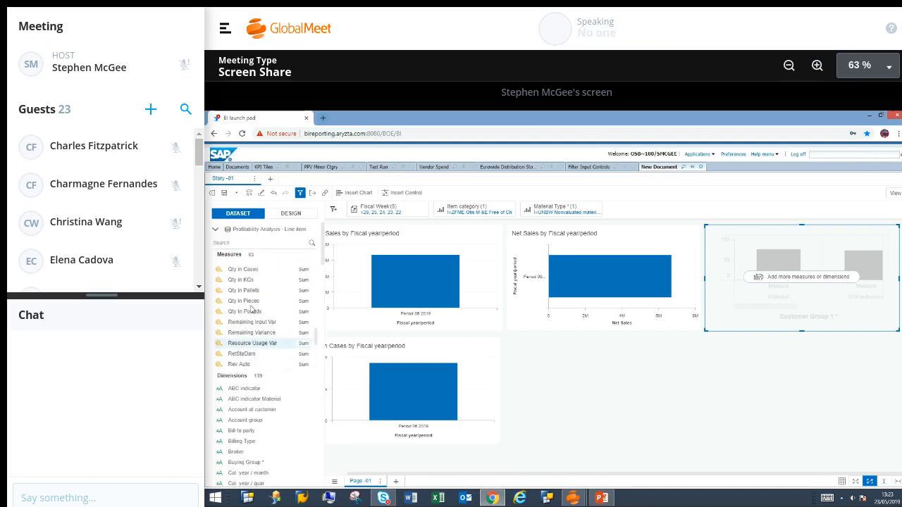
pyautogui.scroll(1, 252, 308)
pyautogui.scroll(3, 252, 308)
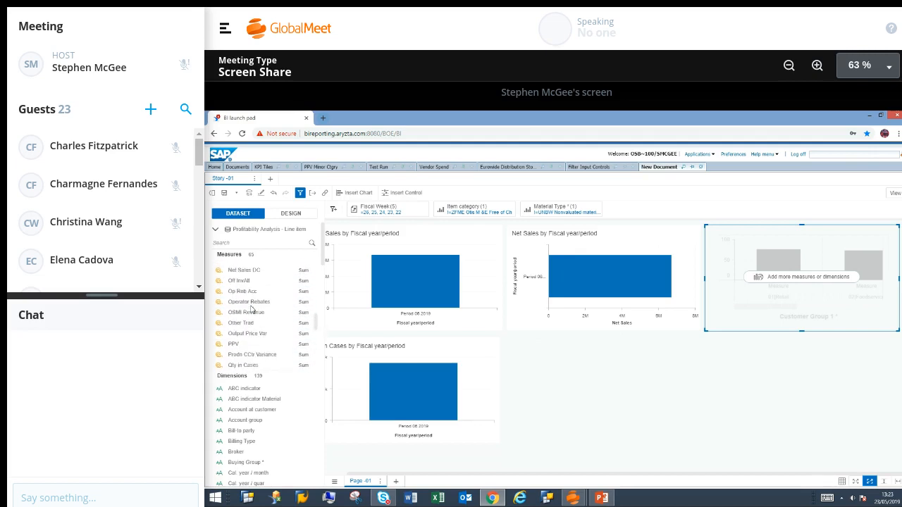
pyautogui.click(247, 306)
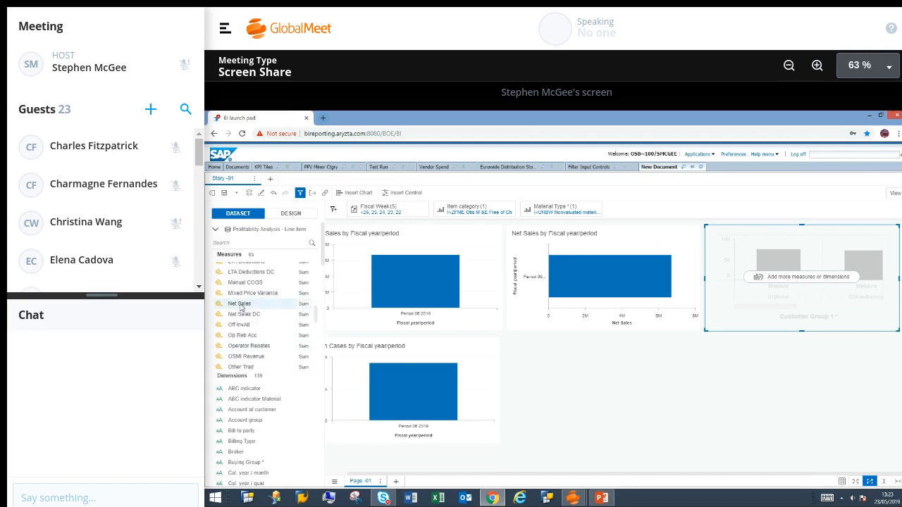
pyautogui.moveTo(732, 285)
pyautogui.mouseDown()
pyautogui.moveTo(716, 273)
pyautogui.moveTo(727, 270)
pyautogui.mouseUp()
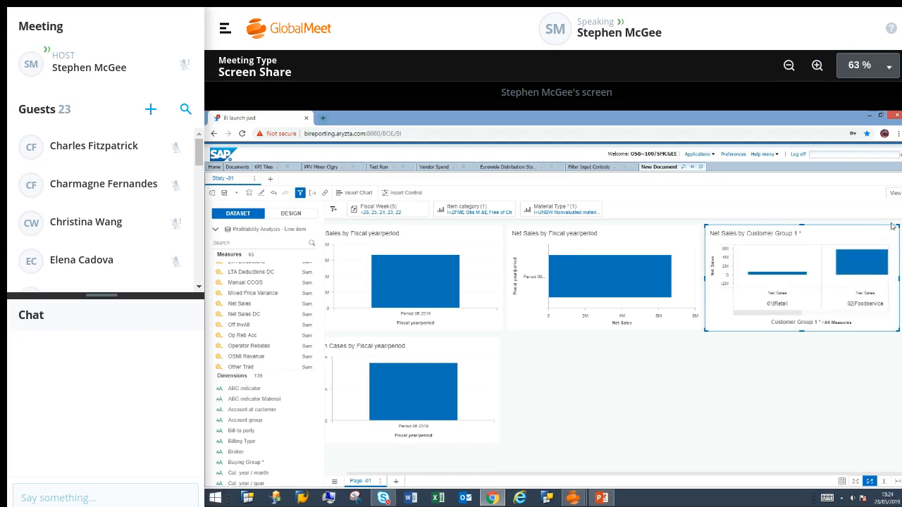
# Maximize the Net Sales by Customer Group 1 chart and start a chart-level filter on the Net Sales measure
pyautogui.click(890, 231)
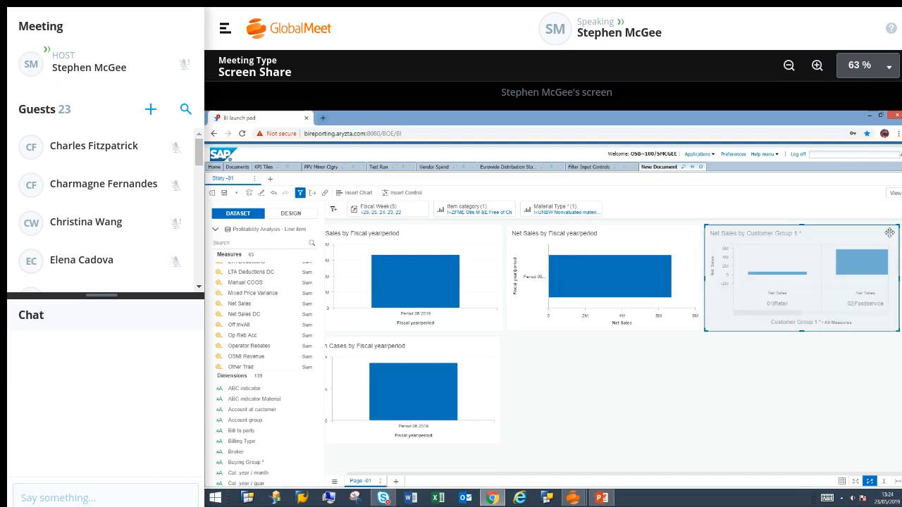
pyautogui.click(893, 233)
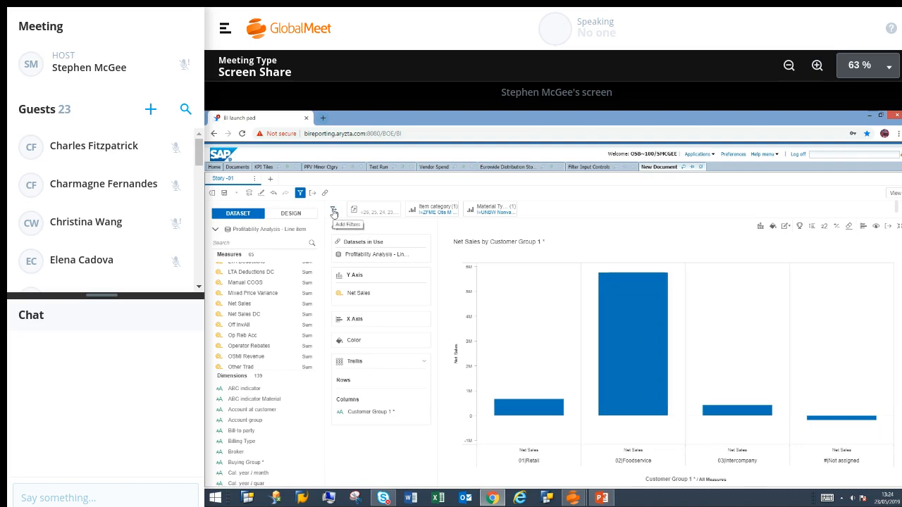
pyautogui.click(334, 212)
pyautogui.click(334, 213)
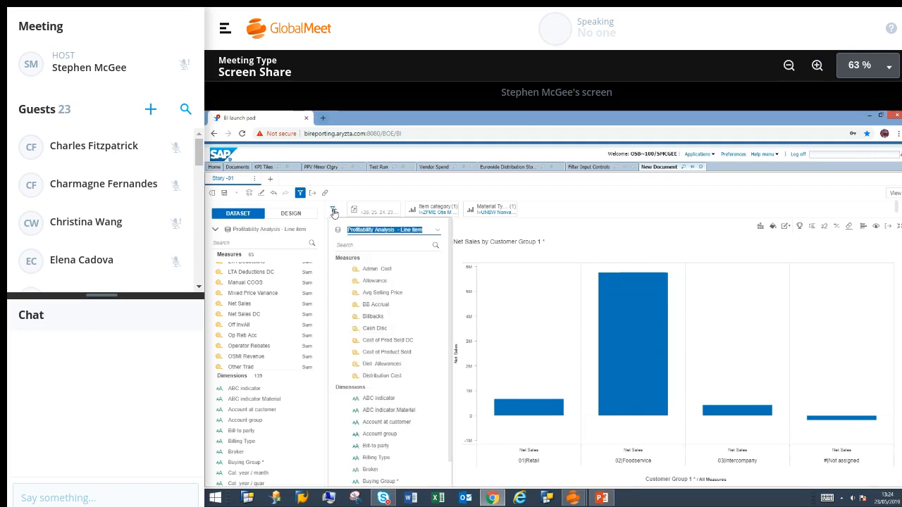
pyautogui.scroll(-2, 384, 319)
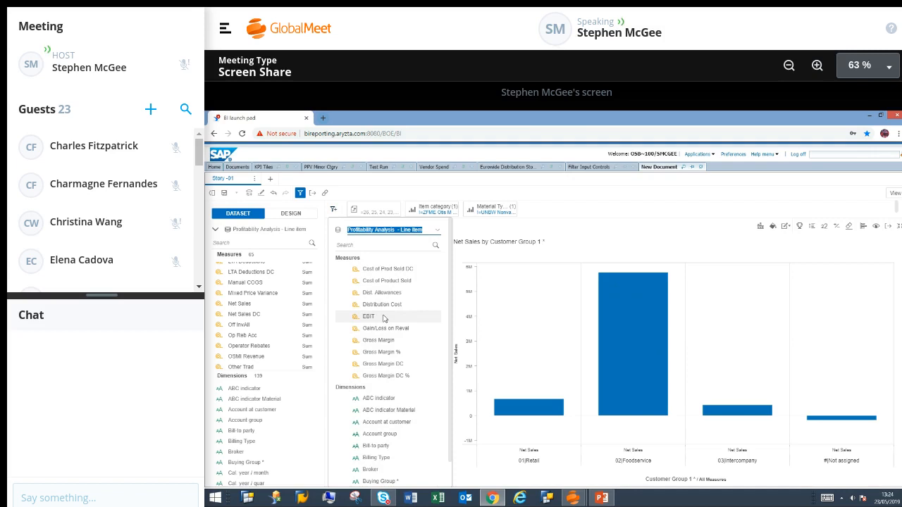
pyautogui.scroll(-2, 385, 319)
pyautogui.scroll(-4, 384, 319)
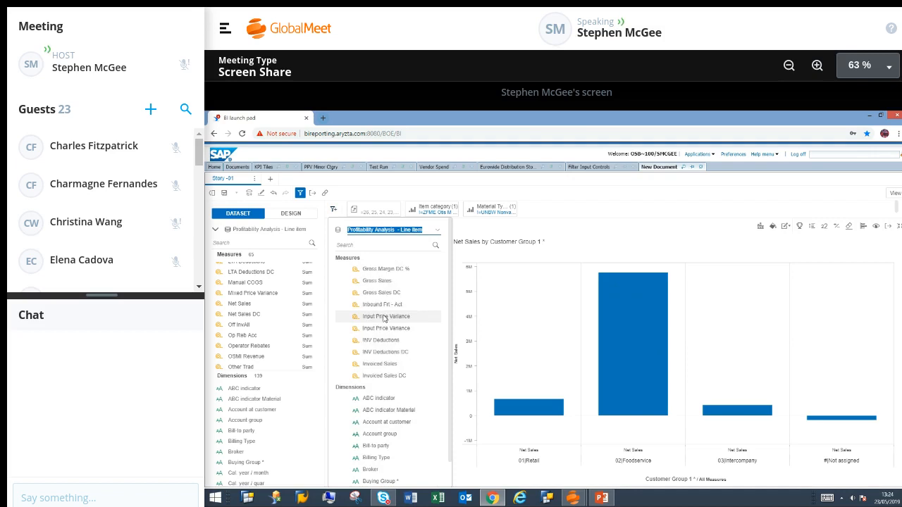
pyautogui.scroll(-3, 384, 318)
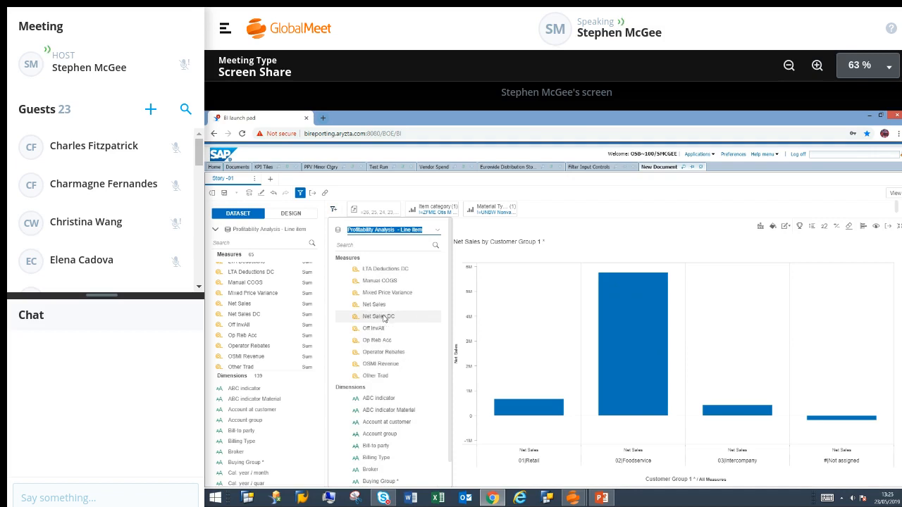
pyautogui.click(378, 307)
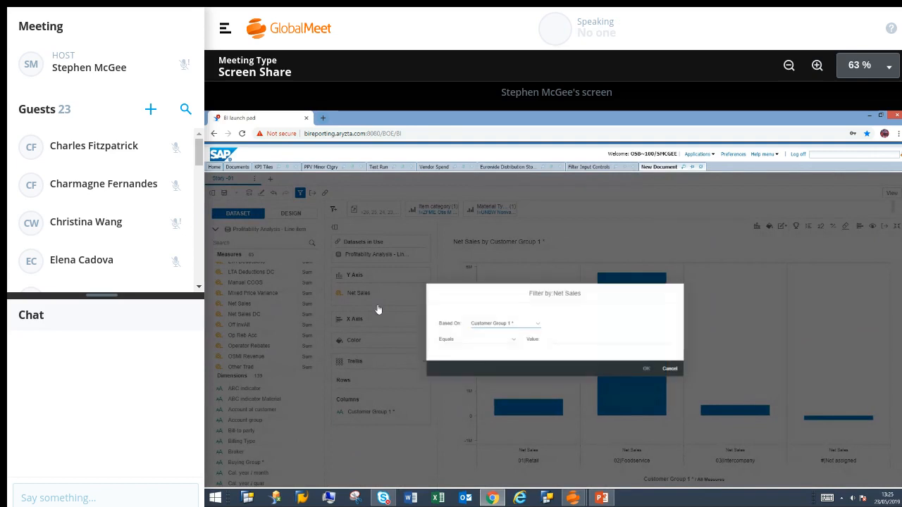
# Filter the chart to Net Sales Greater Than 1000000, based on Customer Group 1, and apply the filter
pyautogui.click(511, 343)
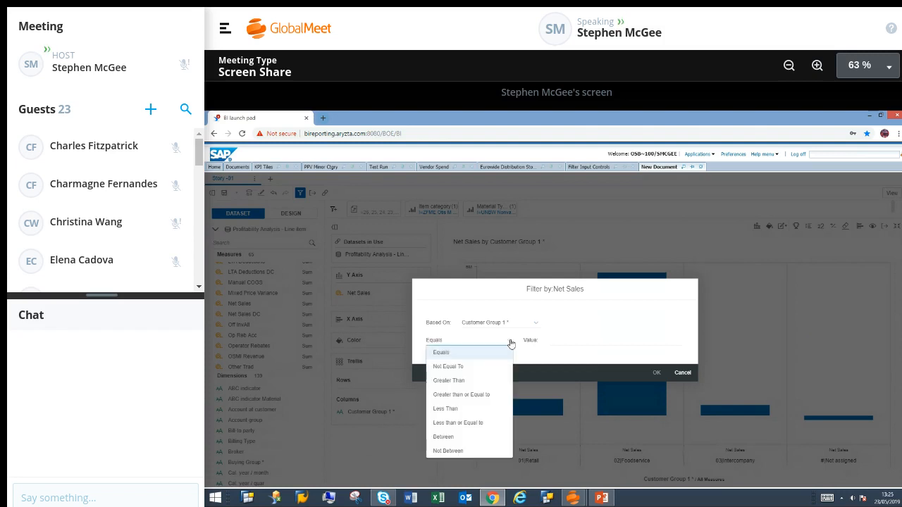
pyautogui.click(473, 381)
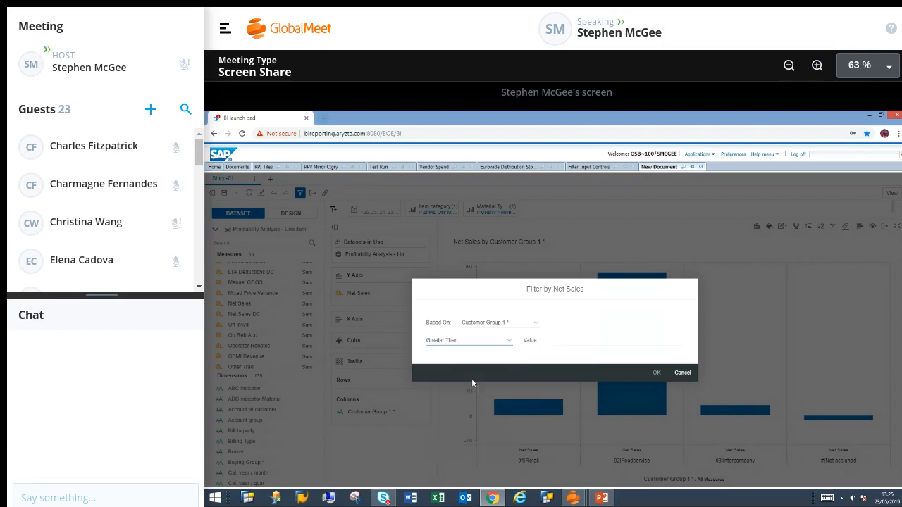
pyautogui.click(567, 340)
pyautogui.write('1000000')
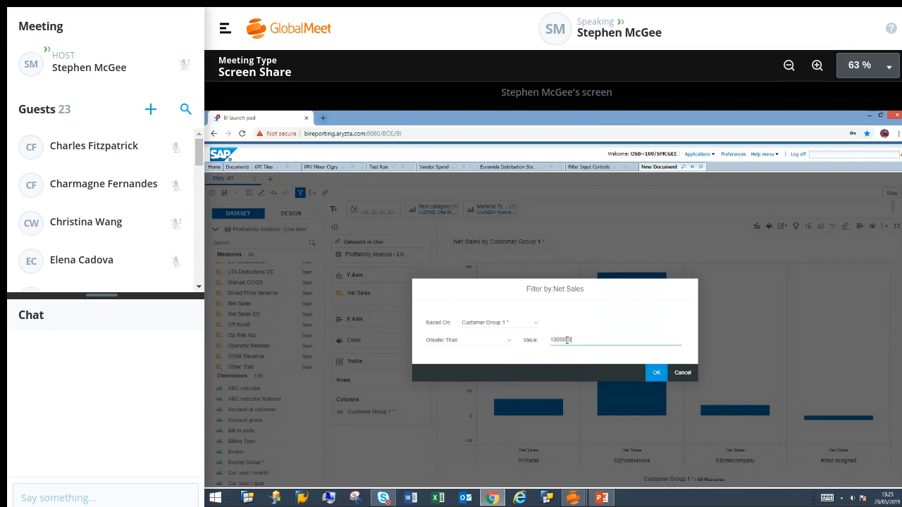
pyautogui.click(656, 373)
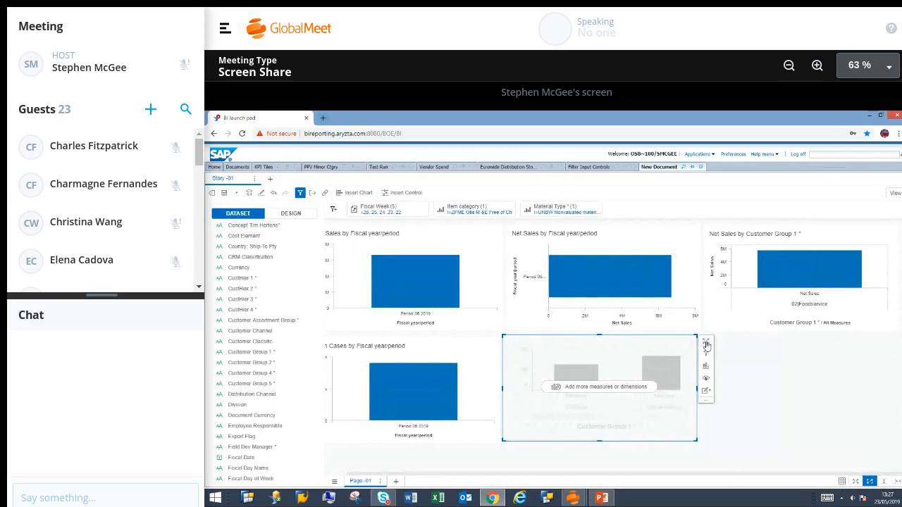
# Add the Net Sales measure to the incomplete Customer Group 1 chart in the second row of the page
pyautogui.moveTo(325, 318); pyautogui.dragTo(317, 265)
pyautogui.click(238, 304)
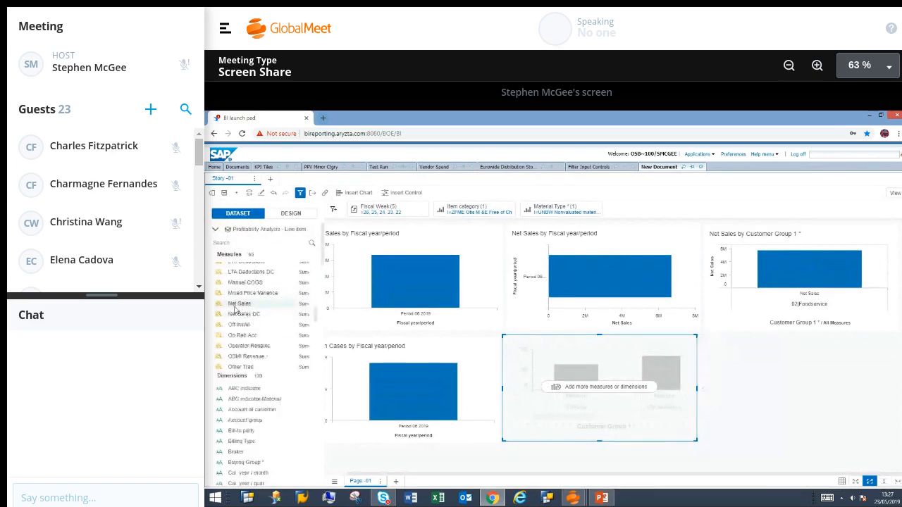
pyautogui.moveTo(523, 384); pyautogui.dragTo(529, 361)
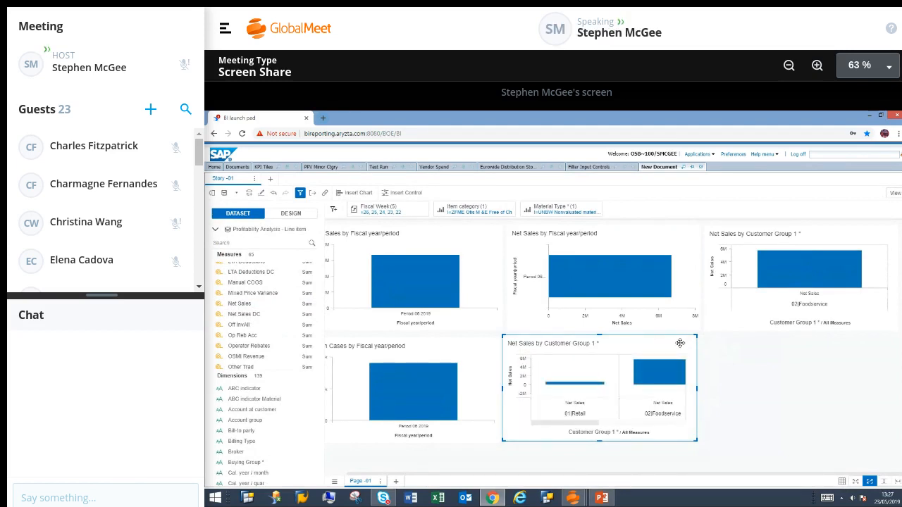
# Maximize the new Net Sales by Customer Group 1 chart and add the Fiscal Week dimension to its X axis
pyautogui.moveTo(698, 345)
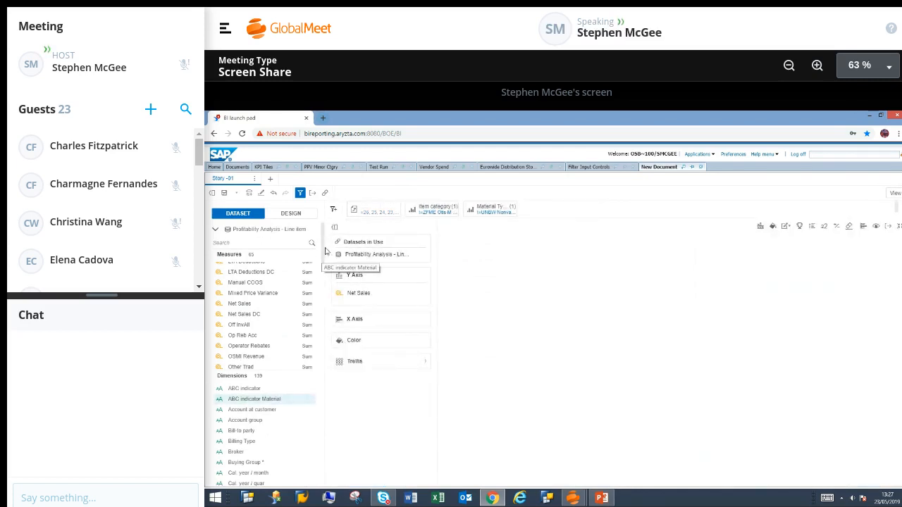
pyautogui.scroll(-1, 324, 252)
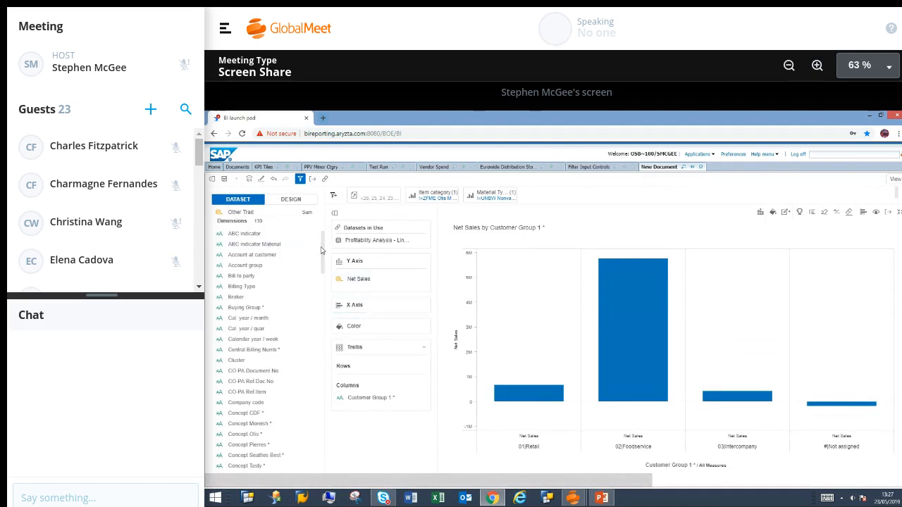
pyautogui.moveTo(322, 255); pyautogui.dragTo(322, 310)
pyautogui.click(422, 304)
pyautogui.scroll(-5, 502, 292)
pyautogui.scroll(-5, 502, 292)
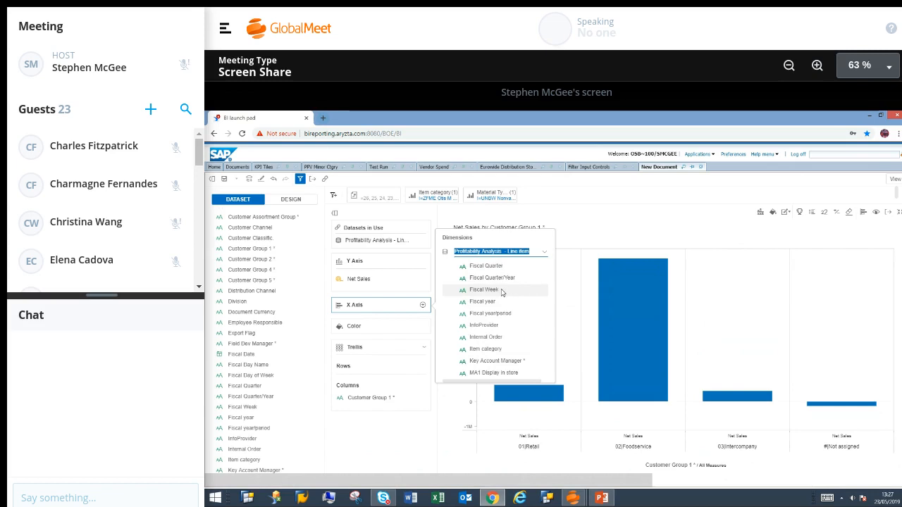
pyautogui.click(486, 290)
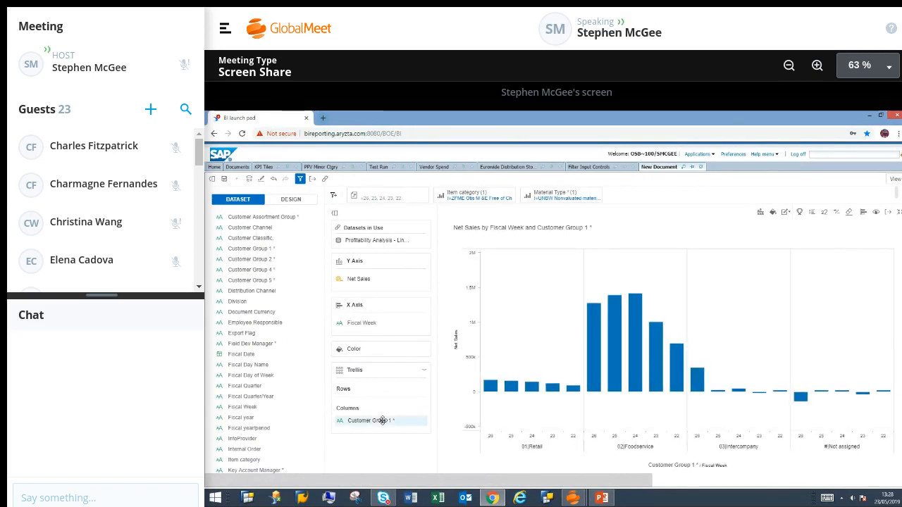
# Remove the Customer Group 1 dimension from the trellis columns of the Fiscal Week chart
pyautogui.rightClick(382, 421)
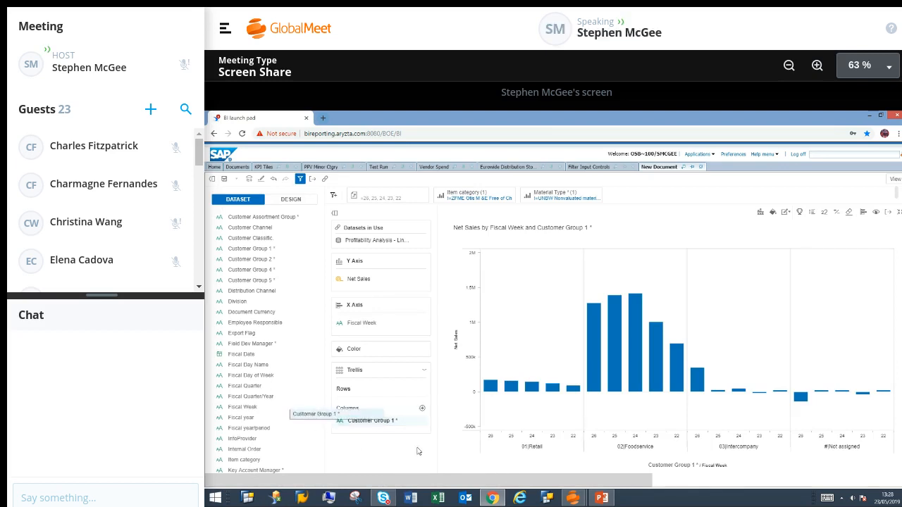
pyautogui.moveTo(421, 421); pyautogui.dragTo(397, 403)
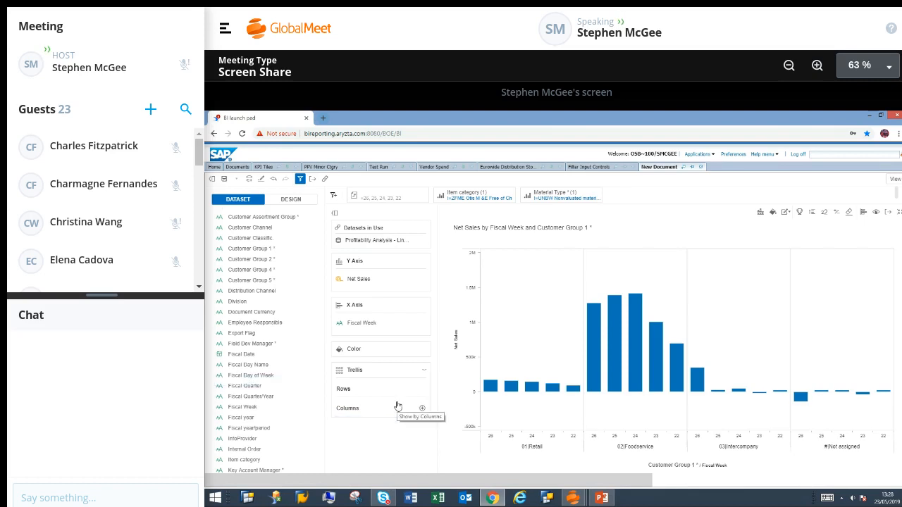
pyautogui.moveTo(369, 322); pyautogui.dragTo(436, 255)
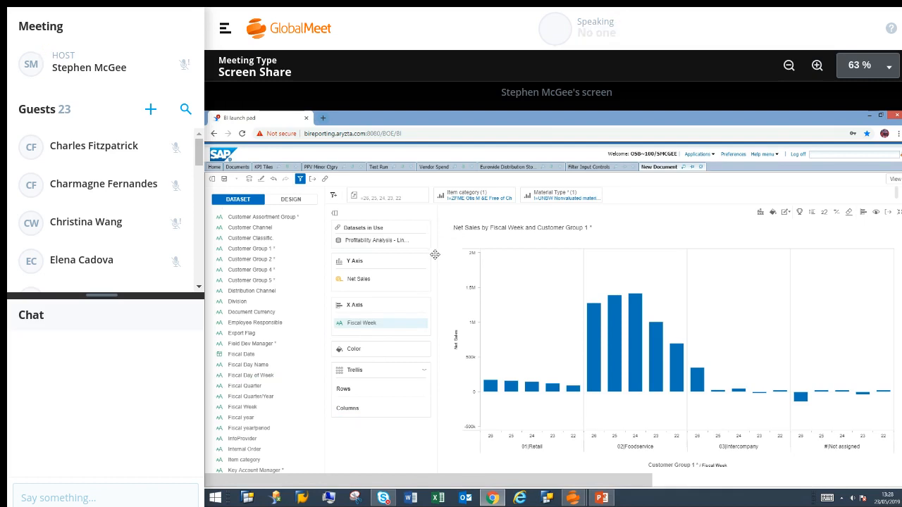
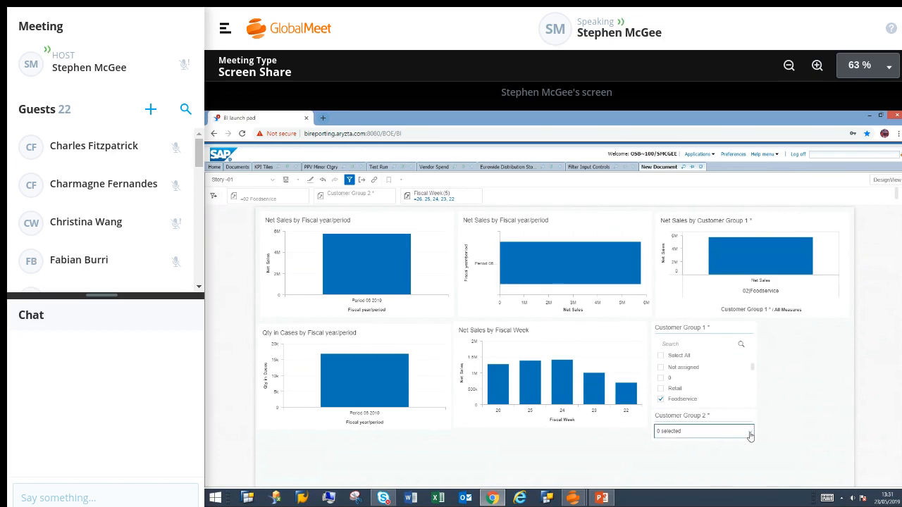
# Browse the values offered by the Customer Group 2 input control and close its list without selecting any
pyautogui.click(750, 433)
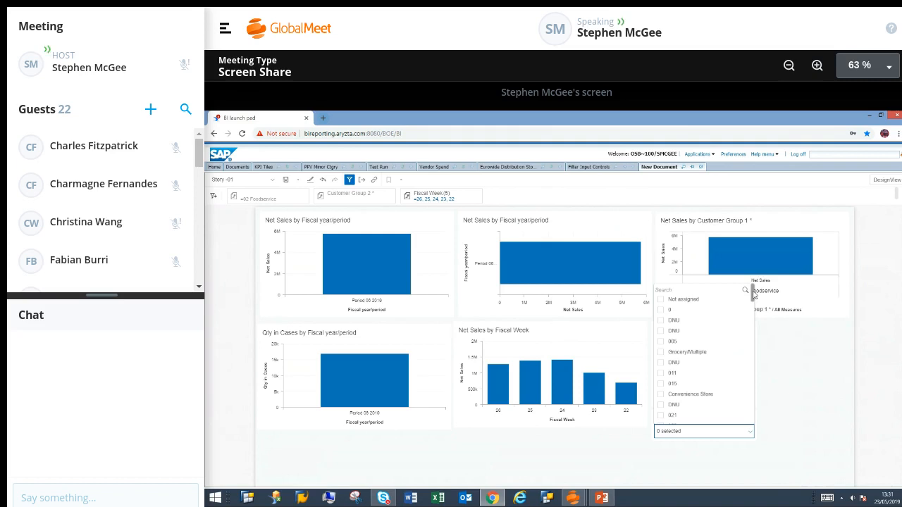
pyautogui.moveTo(752, 293); pyautogui.dragTo(751, 356)
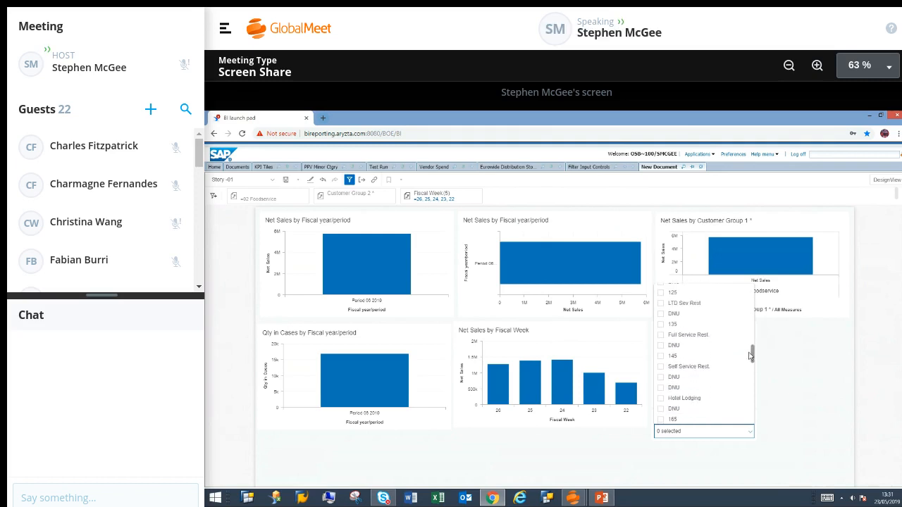
pyautogui.click(789, 370)
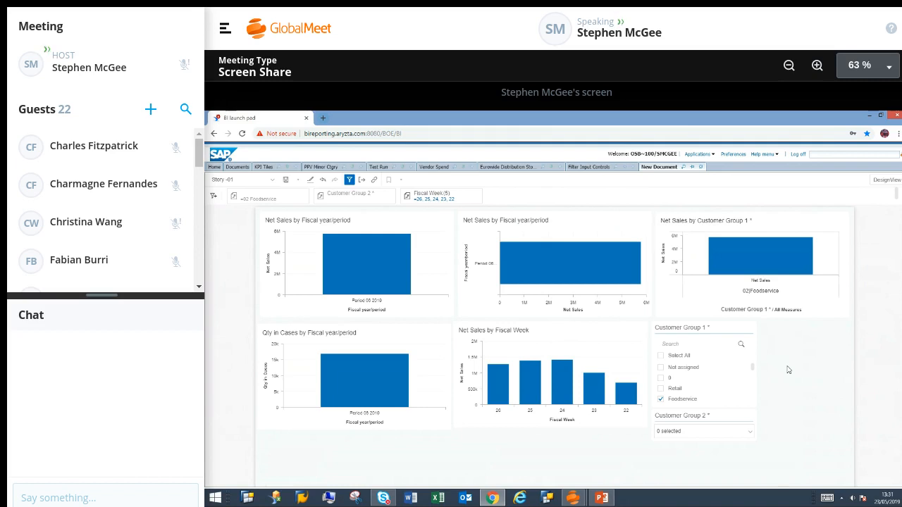
# Save the document with the name Webinar in the Lumira folder under Favorites
pyautogui.click(287, 181)
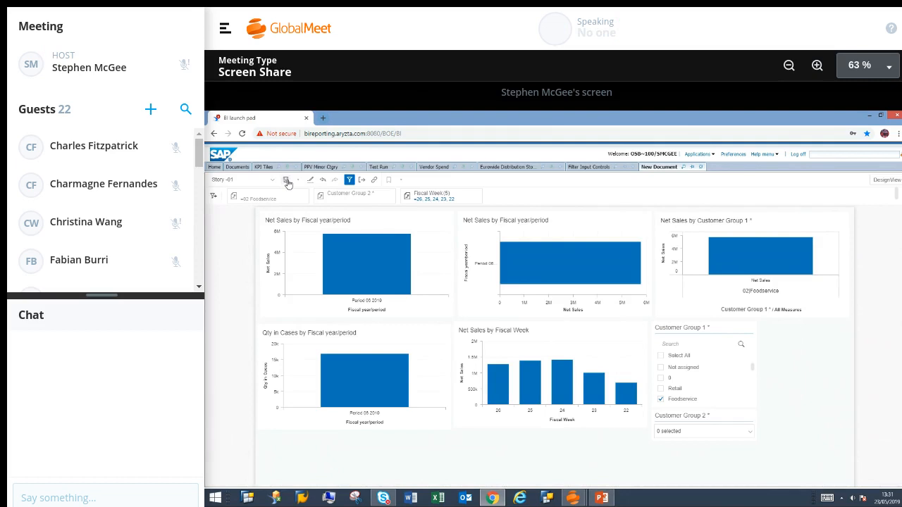
pyautogui.click(287, 182)
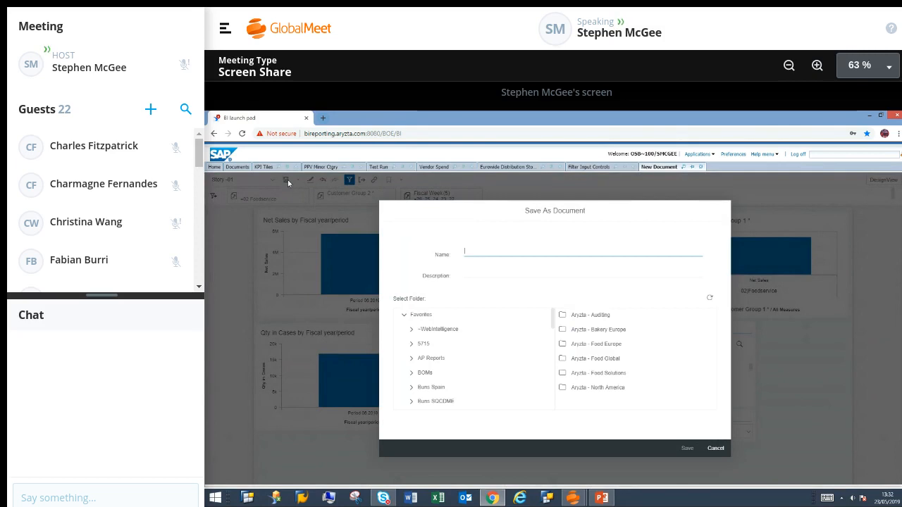
pyautogui.click(427, 315)
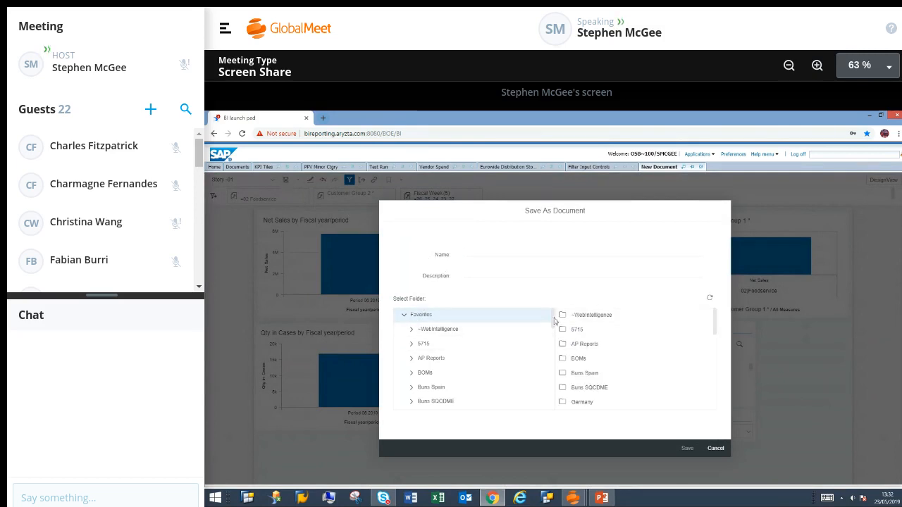
pyautogui.scroll(-1, 553, 332)
pyautogui.moveTo(553, 331); pyautogui.dragTo(554, 354)
pyautogui.click(425, 344)
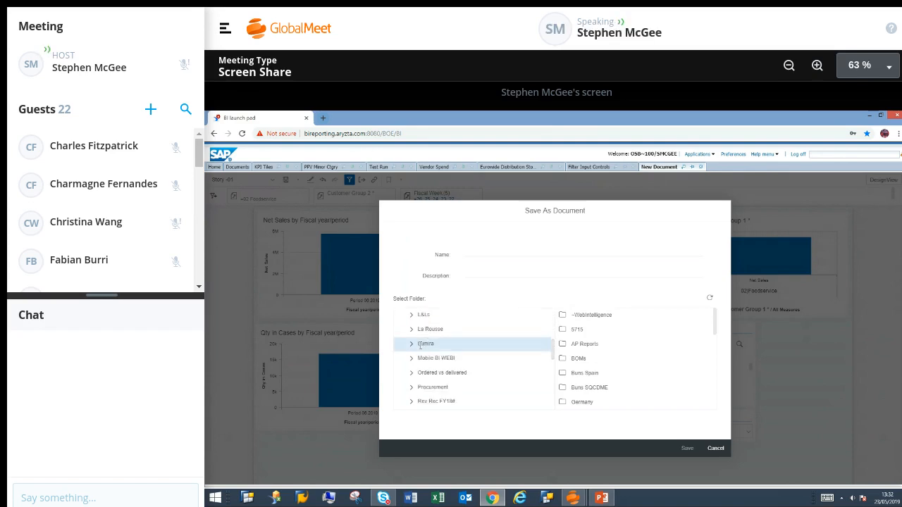
pyautogui.click(519, 252)
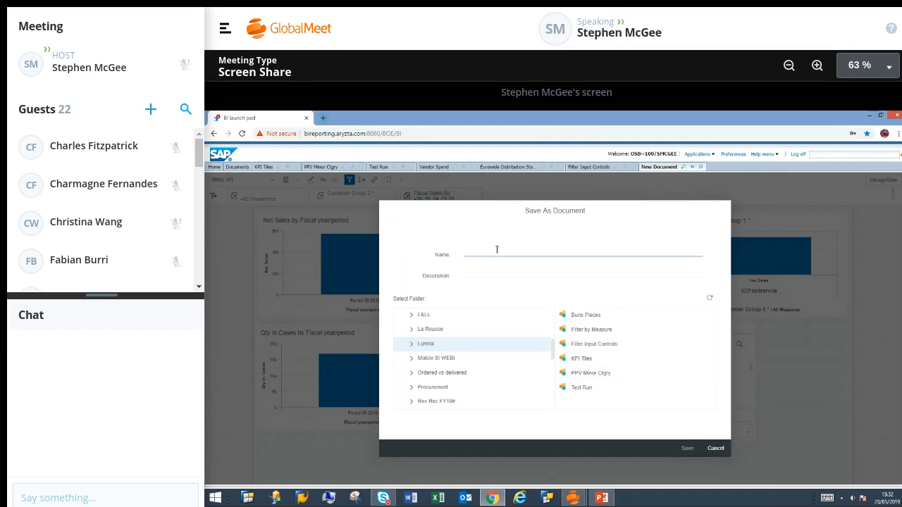
pyautogui.write('Web')
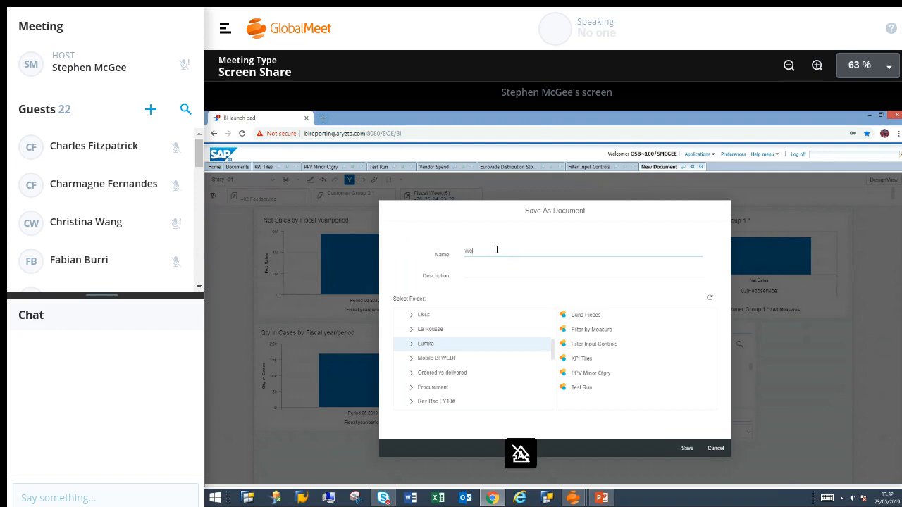
pyautogui.write('inar')
pyautogui.click(687, 449)
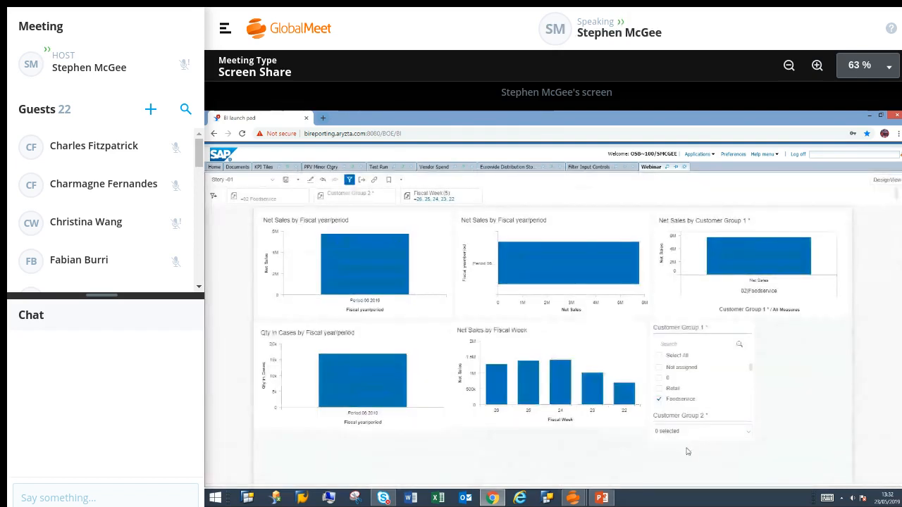
# Export all pages of the story as PDF with filters and crosstabs shown in the appendix
pyautogui.click(593, 389)
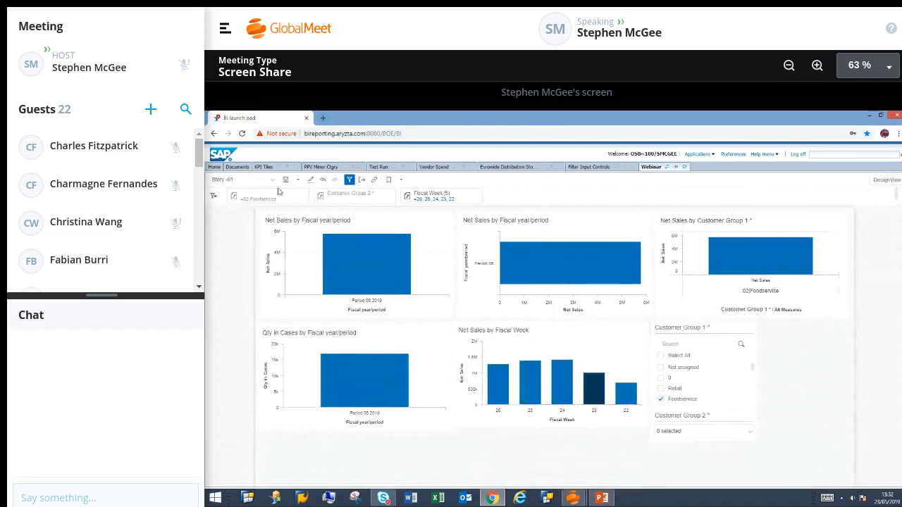
pyautogui.click(361, 182)
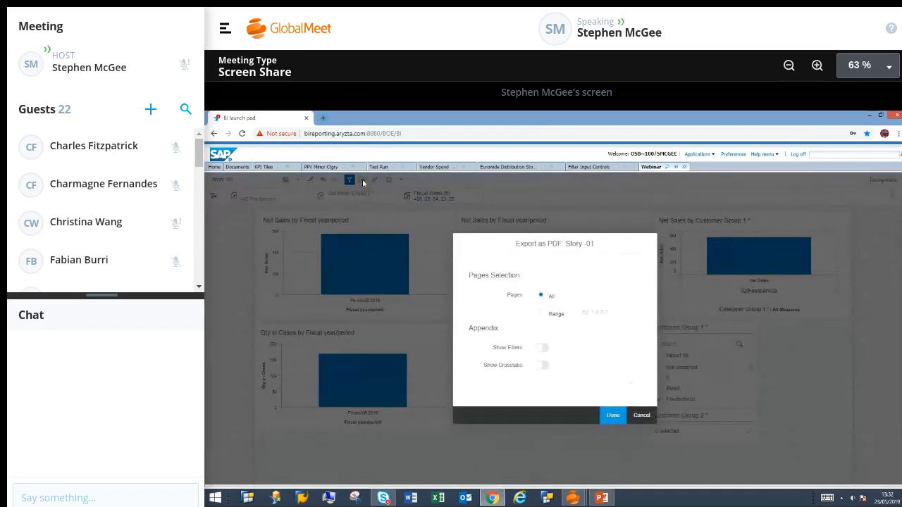
pyautogui.click(547, 351)
pyautogui.click(547, 367)
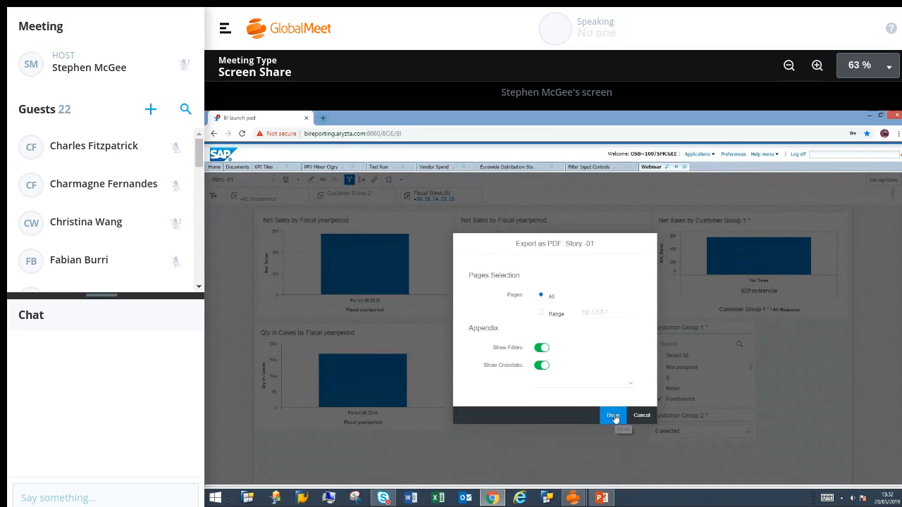
pyautogui.click(614, 417)
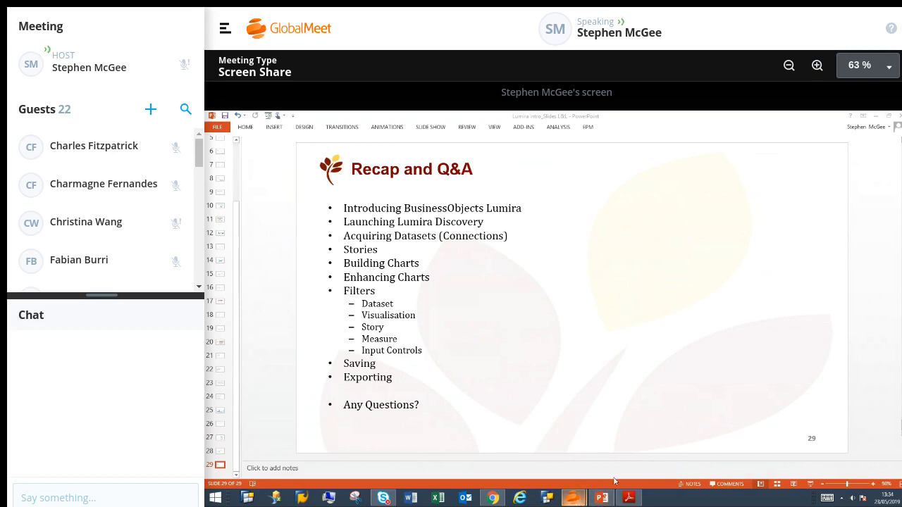
# Switch to the GlobalMeet meeting window, show the participants and chat pane, and check the guest list and chat for questions
pyautogui.moveTo(575, 502)
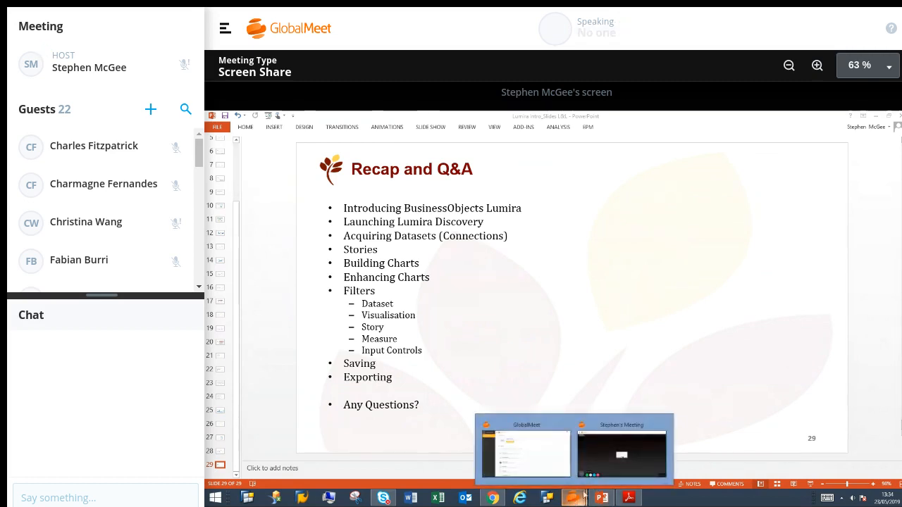
pyautogui.click(621, 451)
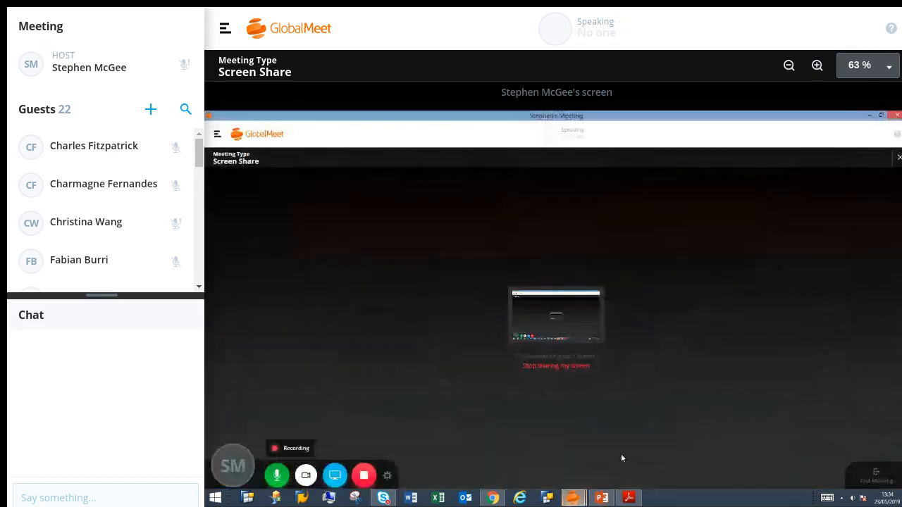
pyautogui.click(217, 134)
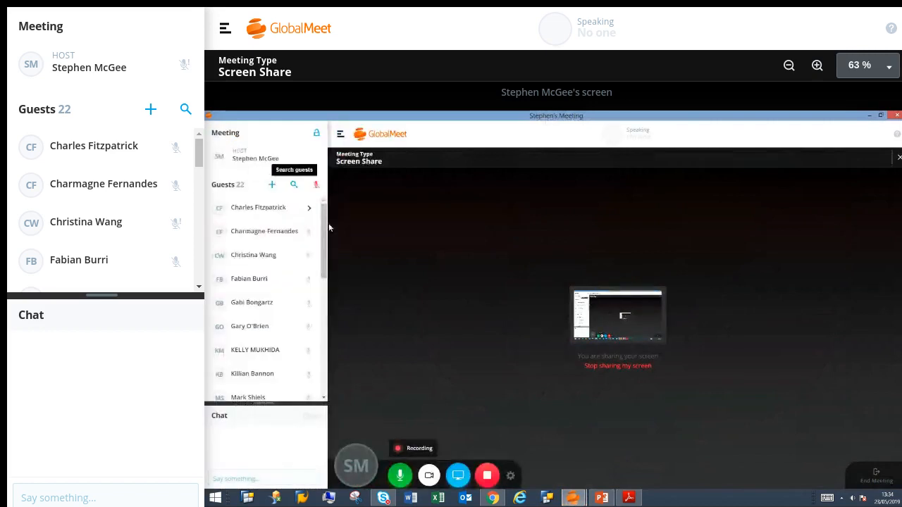
pyautogui.moveTo(325, 234); pyautogui.dragTo(329, 350)
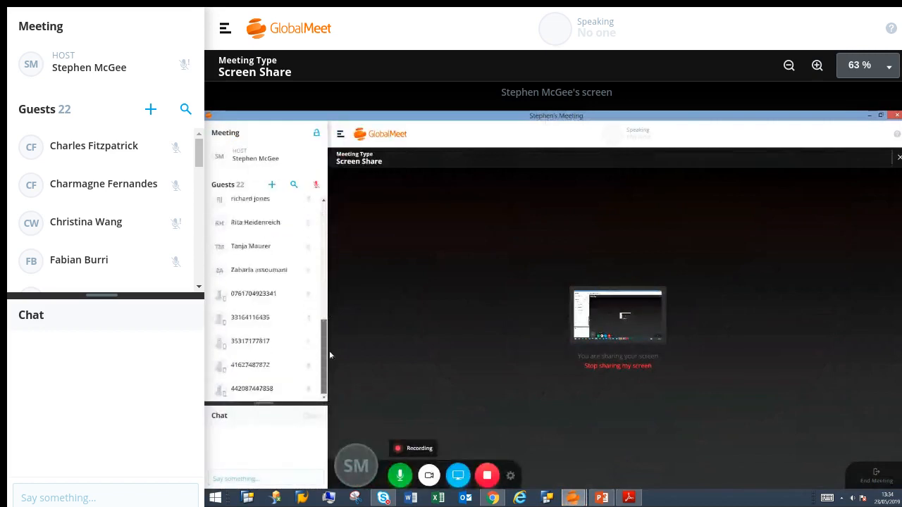
pyautogui.click(242, 479)
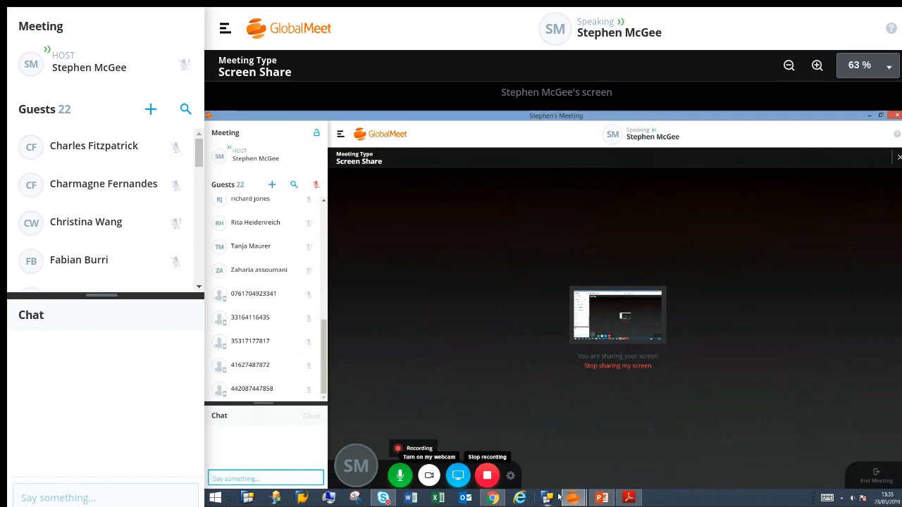
# Switch to the PowerPoint presentation, go back from the recap to Stories slide 10, and view slides 11 and 12
pyautogui.click(602, 499)
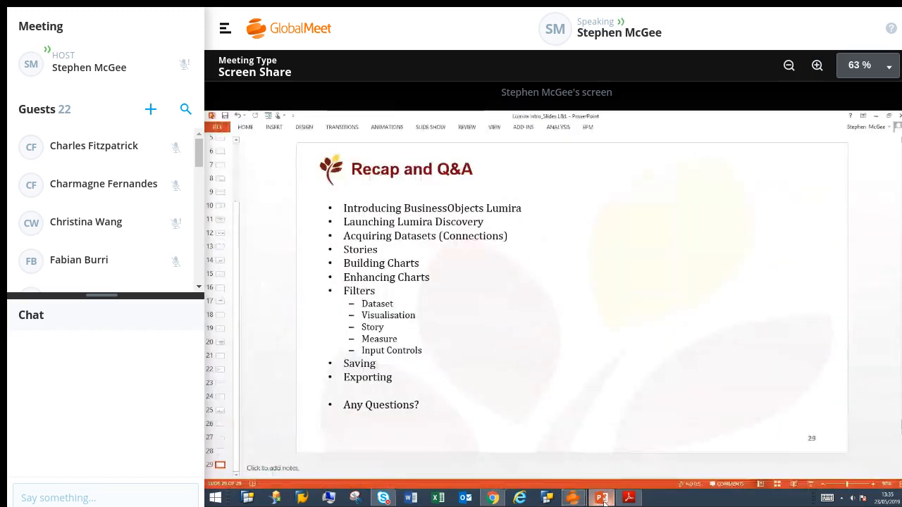
pyautogui.press('Up')
pyautogui.press('Up')
pyautogui.press('Up')
pyautogui.press('Up')
pyautogui.press('Up')
pyautogui.press('Up')
pyautogui.press('Up')
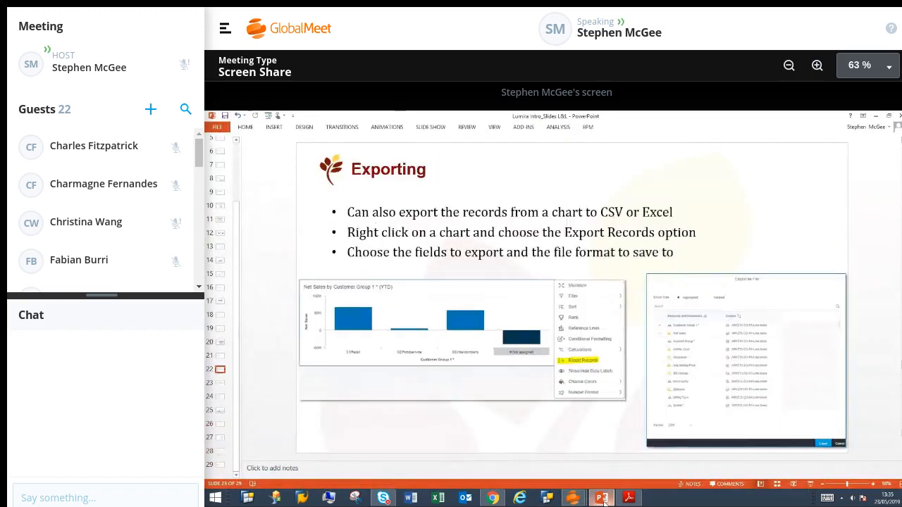
pyautogui.press('Up')
pyautogui.press('Up')
pyautogui.press('Up')
pyautogui.press('Up')
pyautogui.press('Up')
pyautogui.press('Up')
pyautogui.press('Up')
pyautogui.press('Up')
pyautogui.press('Up')
pyautogui.press('Up')
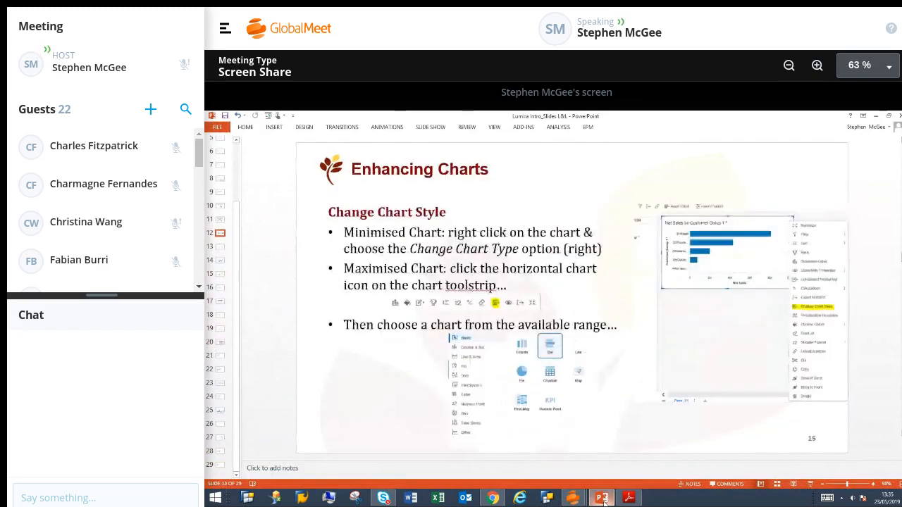
pyautogui.press('Up')
pyautogui.press('Up')
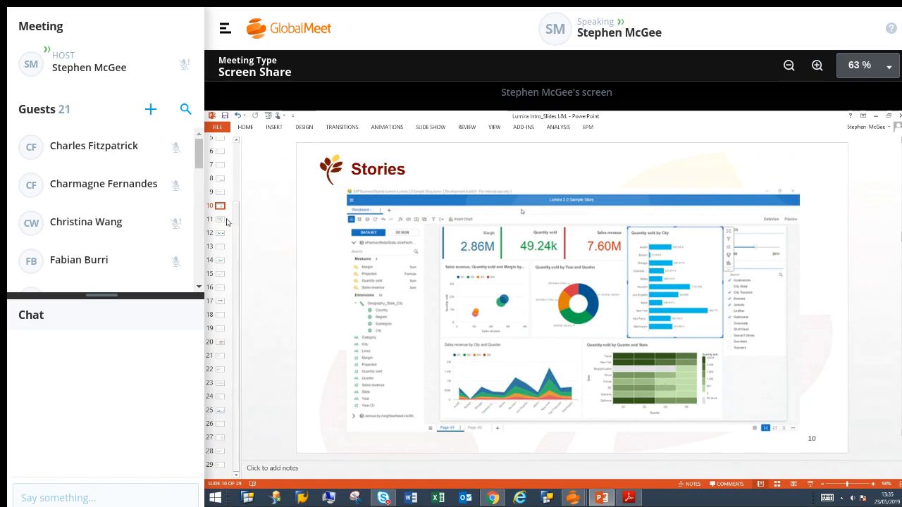
pyautogui.click(224, 222)
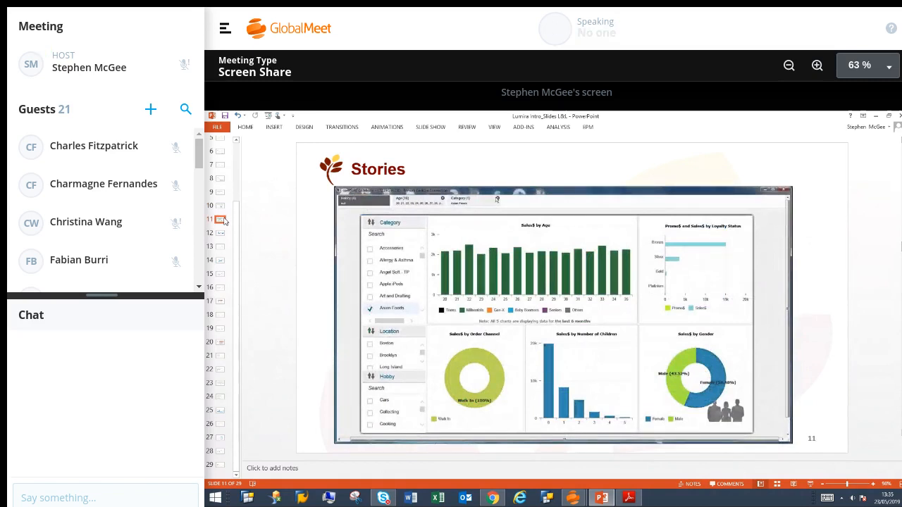
pyautogui.click(221, 234)
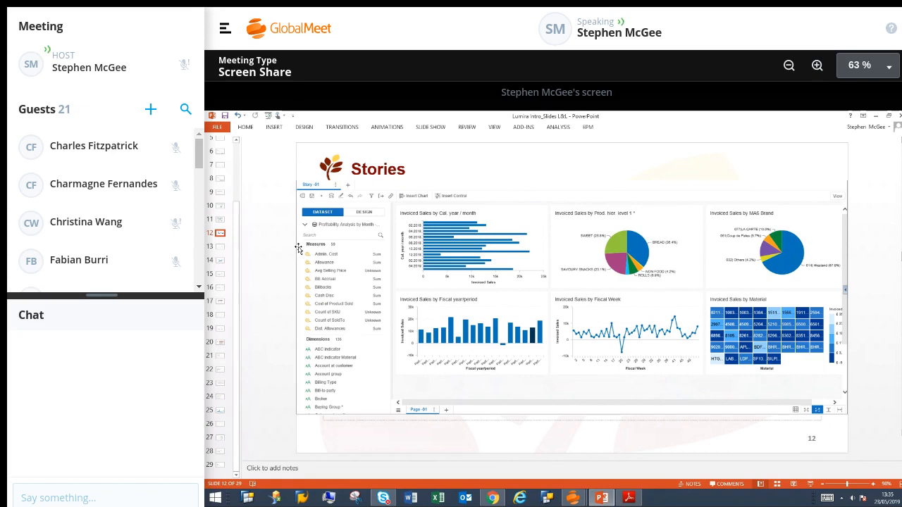
# Return to the GlobalMeet meeting window and look through the guest list back up to its start
pyautogui.moveTo(574, 500)
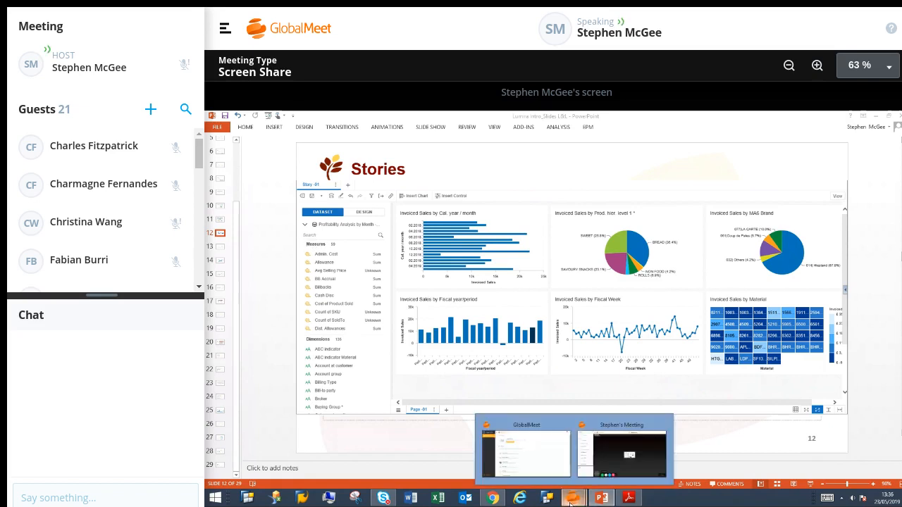
pyautogui.click(617, 451)
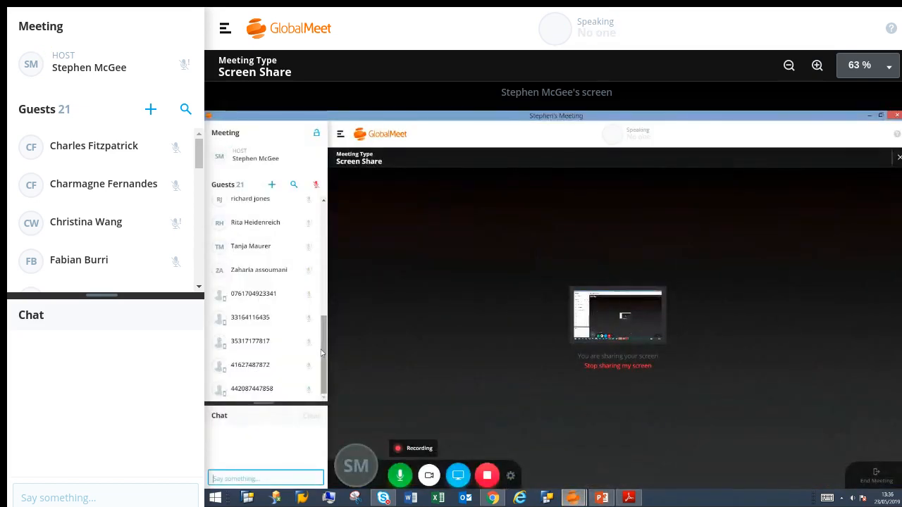
pyautogui.moveTo(322, 325)
pyautogui.mouseDown()
pyautogui.moveTo(322, 215)
pyautogui.moveTo(320, 332)
pyautogui.mouseUp()
pyautogui.moveTo(323, 360); pyautogui.dragTo(324, 225)
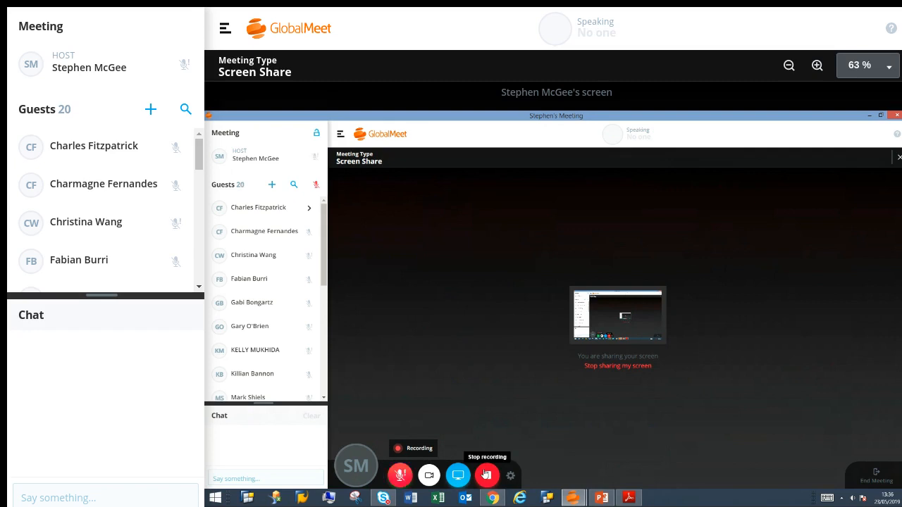
# Stop the meeting recording and confirm that it should end
pyautogui.click(487, 477)
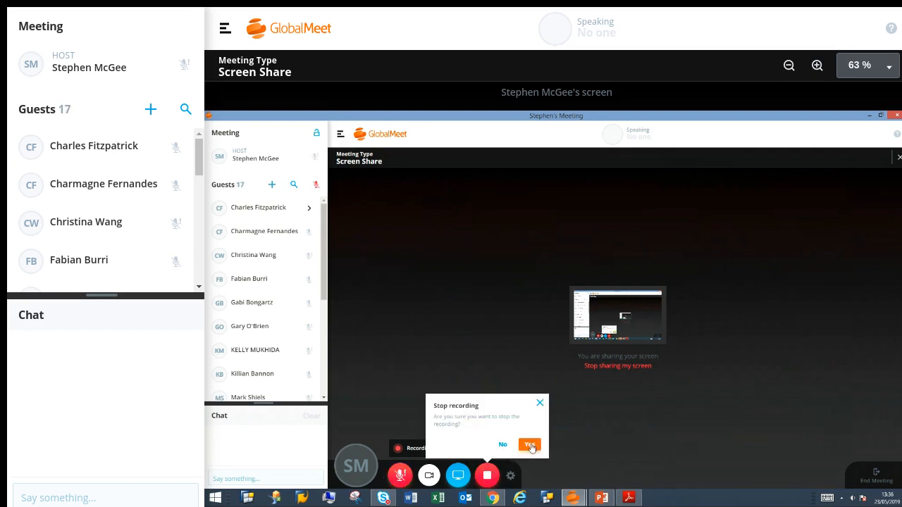
pyautogui.click(530, 445)
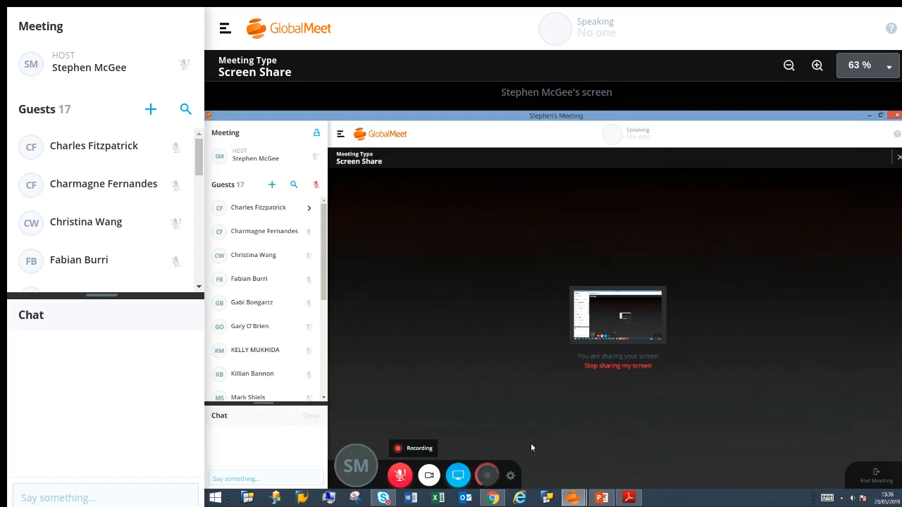